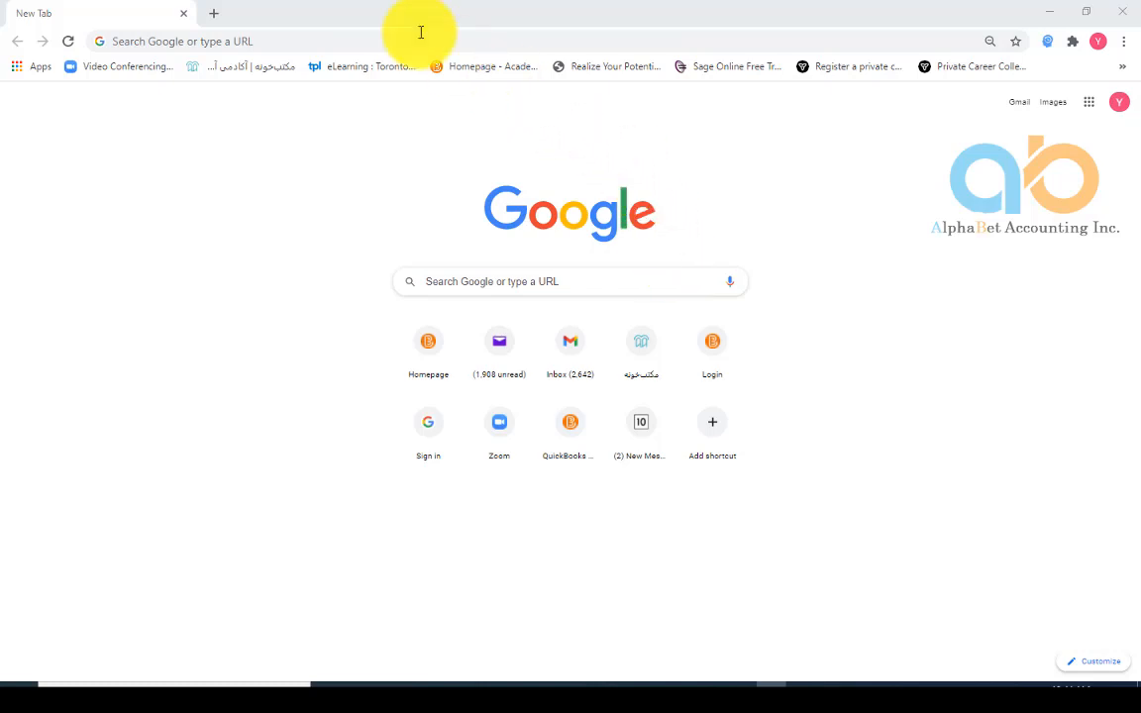
In a new tab, search Google for 'ontario grant for small business covid'
left_click(210, 16)
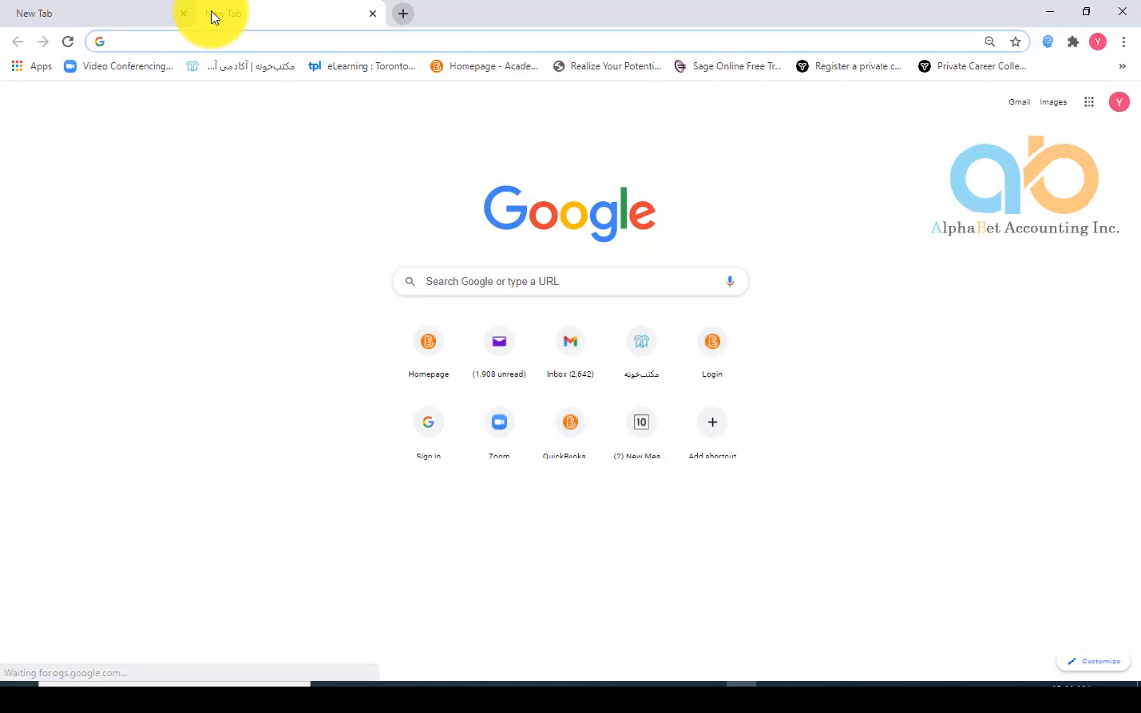
type("onta")
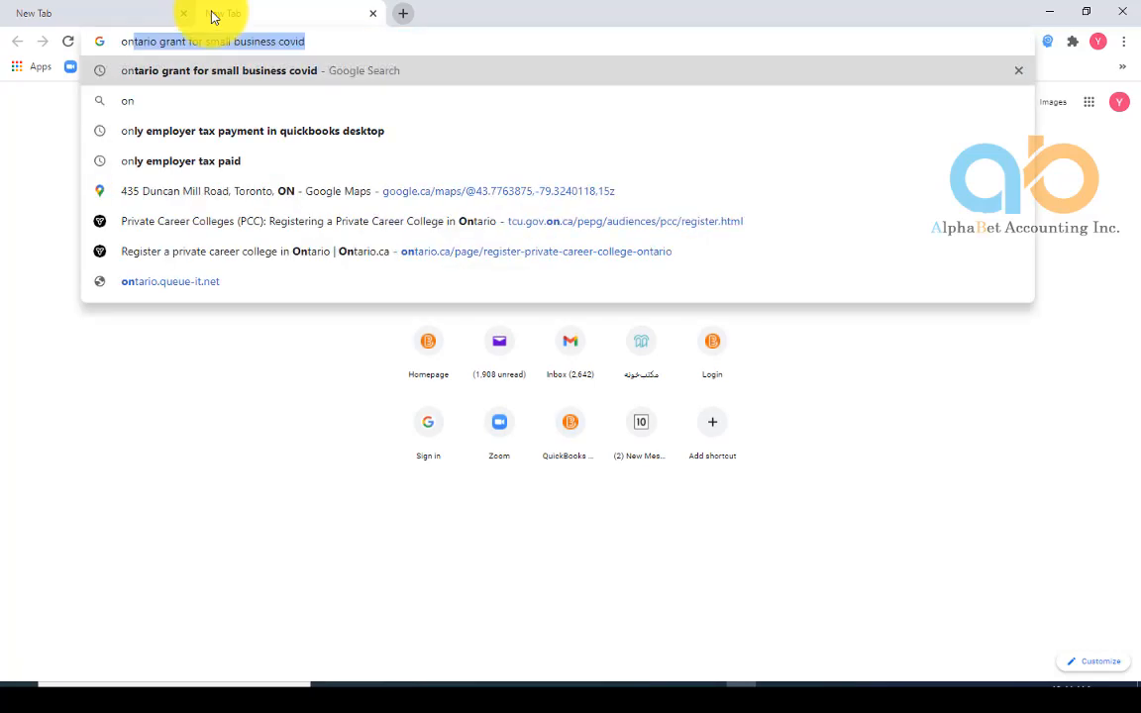
type("rio")
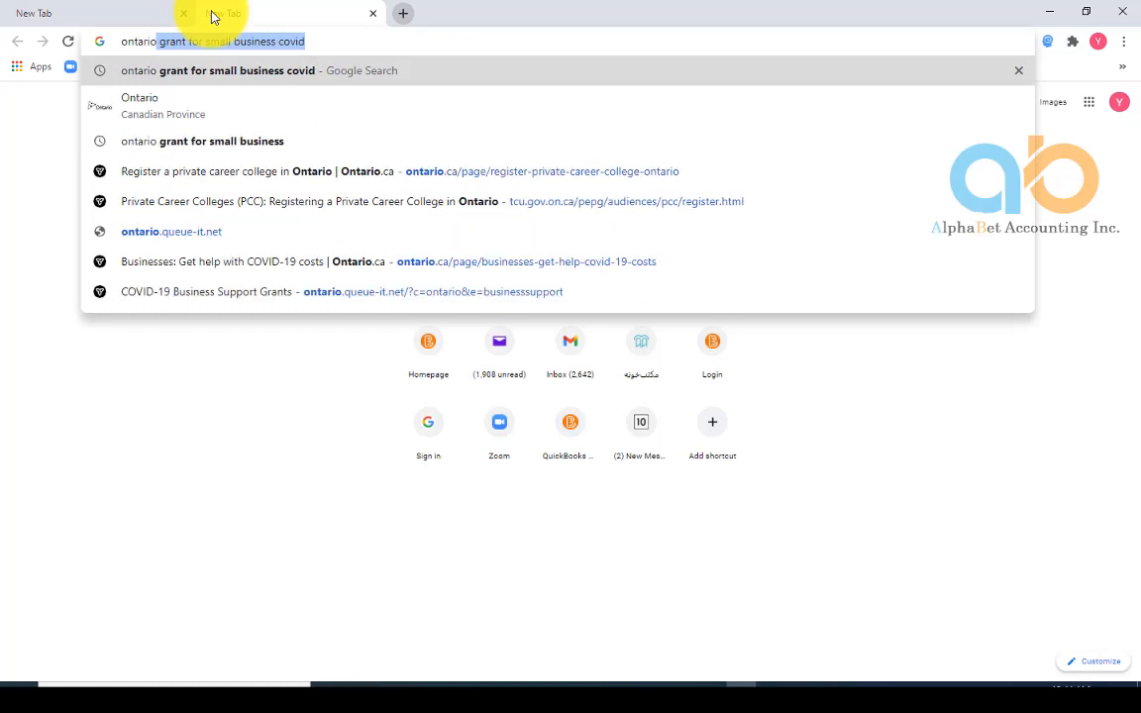
key("BackSpace")
key("BackSpace")
type("grant")
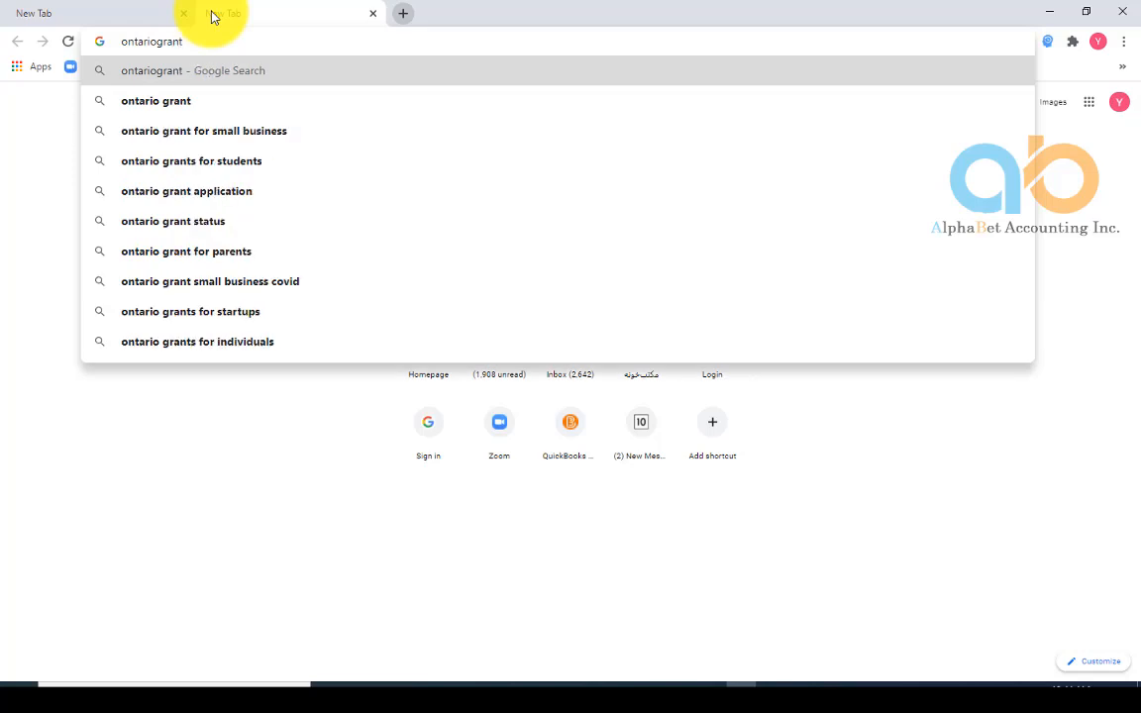
key("Left")
key("Left")
key("Left")
key("Left")
key("Left")
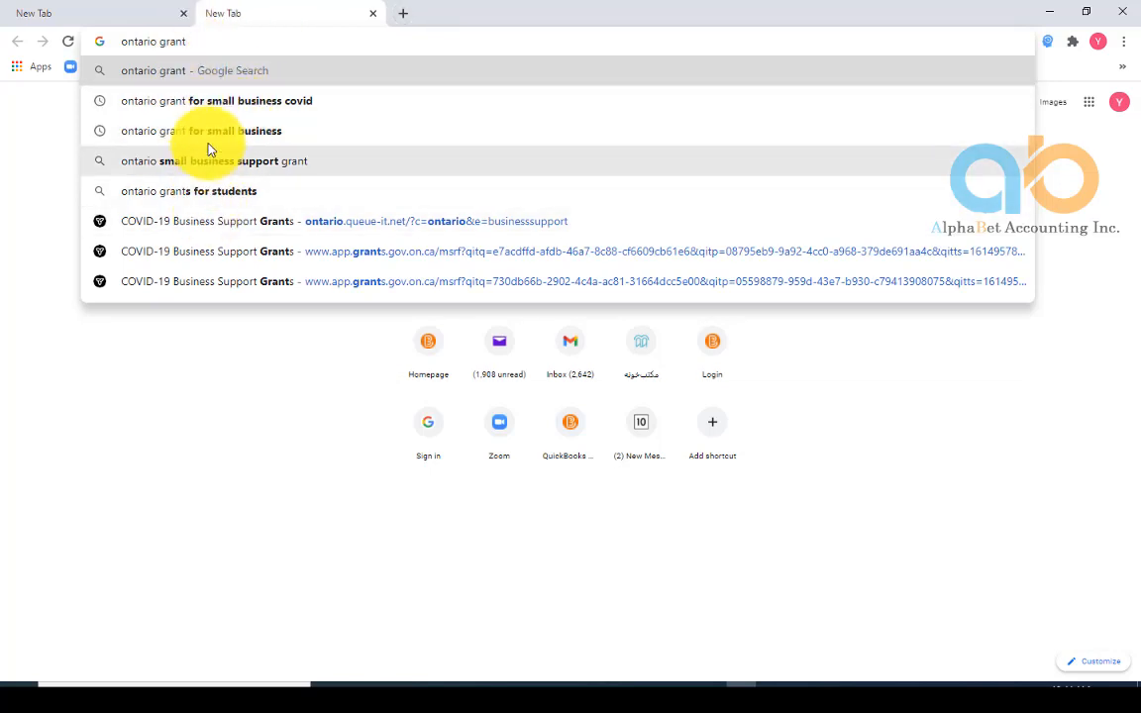
left_click(212, 101)
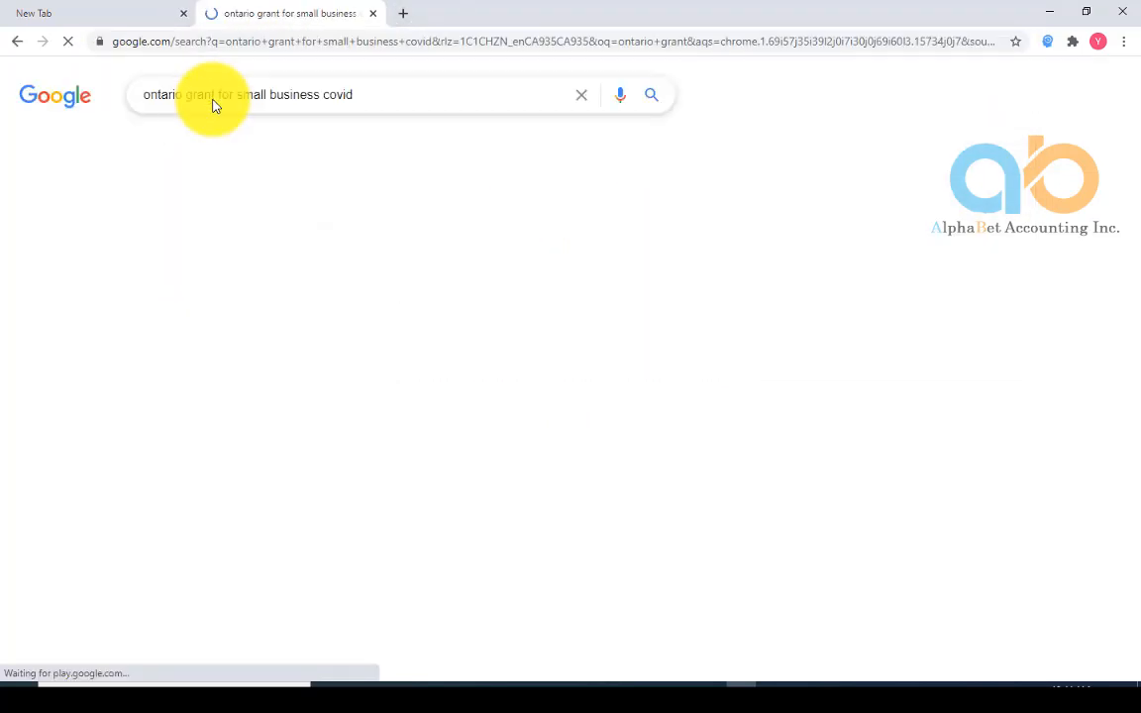
Open the Ontario.ca result 'Businesses: Get help with COVID-19 costs'
scroll(336, 218, "down", 4)
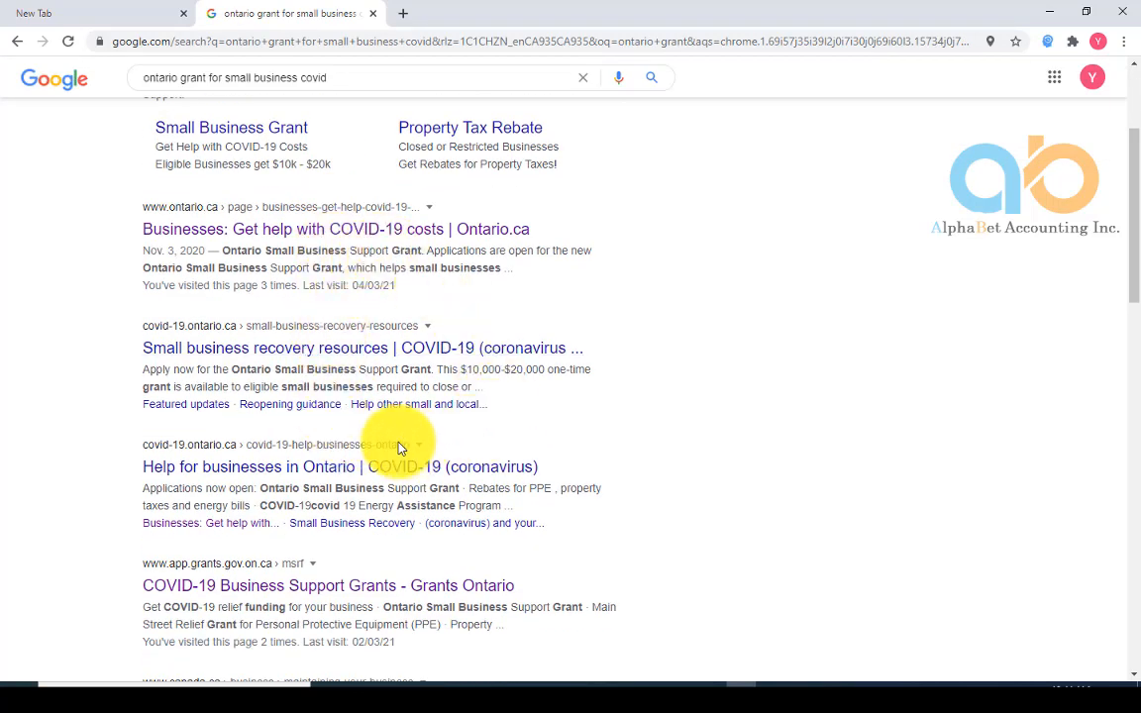
left_click(198, 229)
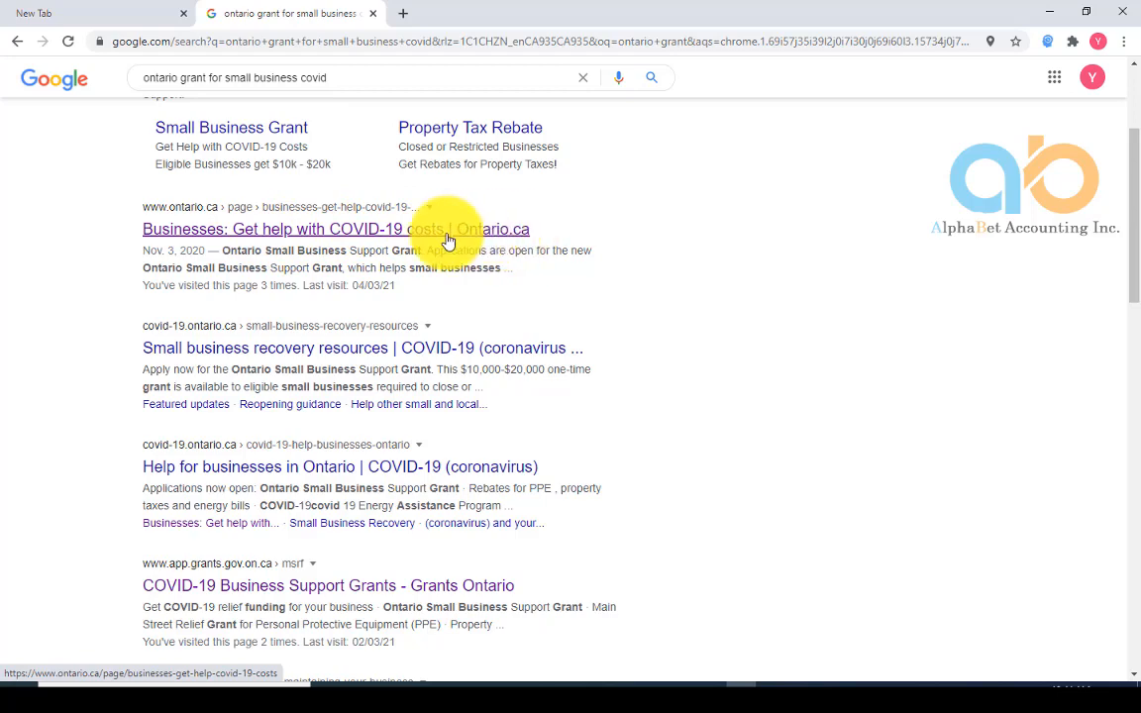
left_click(265, 234)
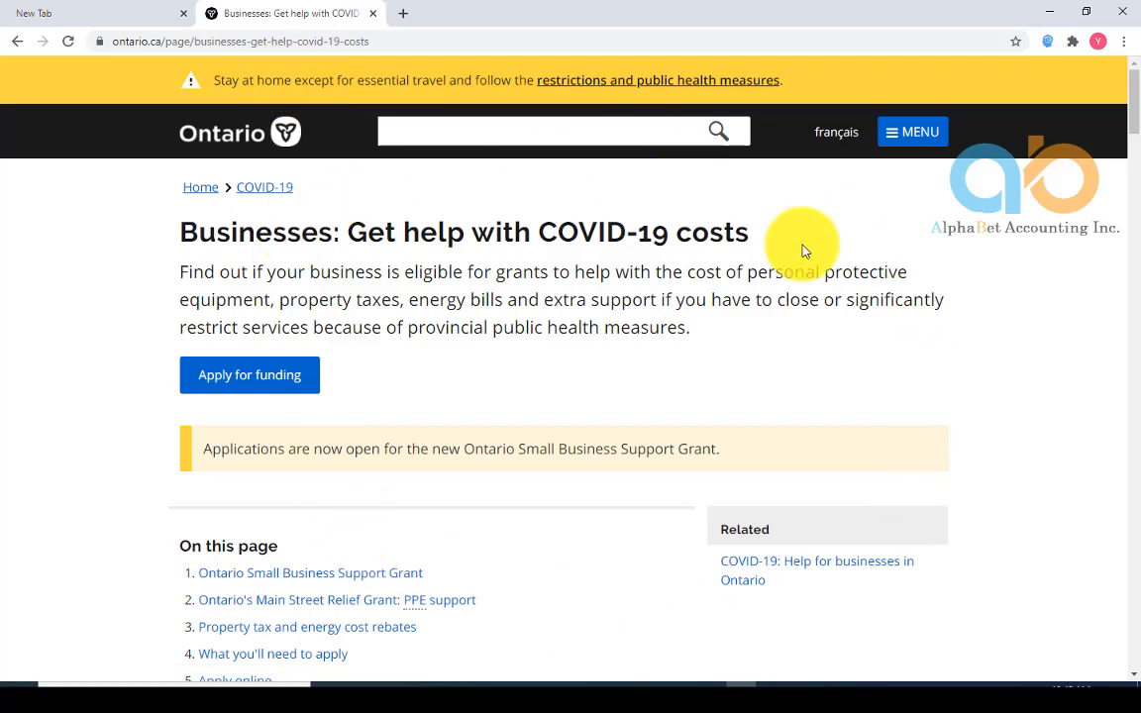
Follow 'Apply for funding' to the COVID-19 Business Support Grants portal
left_click(269, 385)
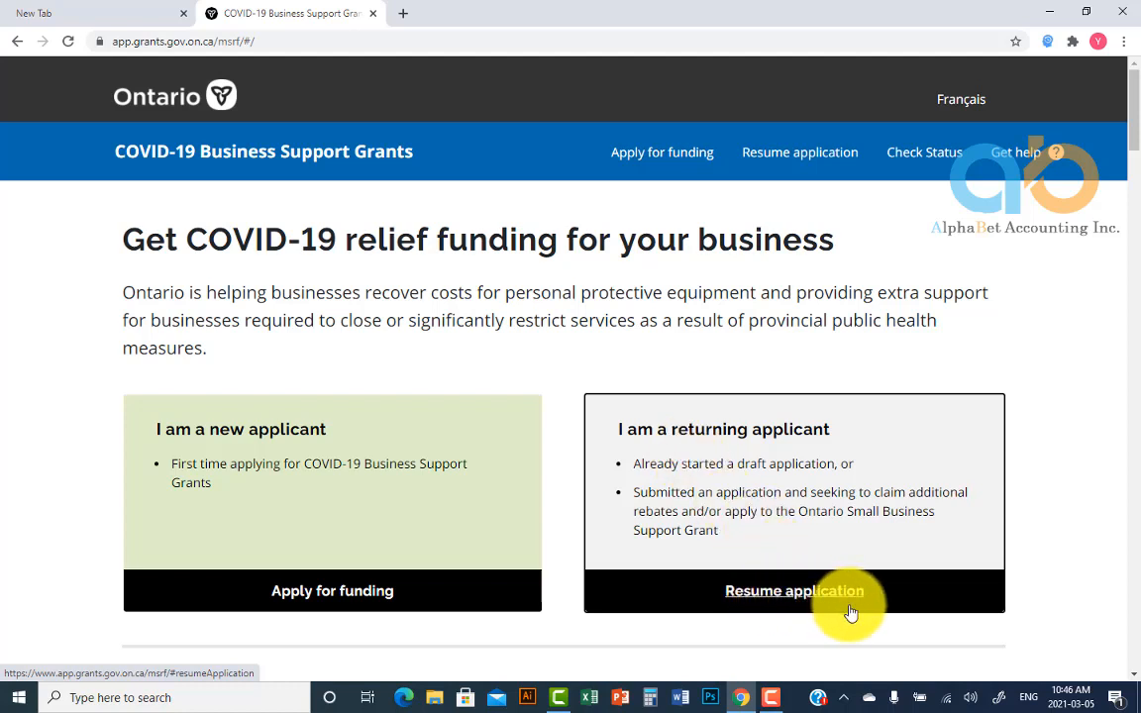
Start as a new applicant and pass the 'I'm not a robot' reCAPTCHA check
left_click(307, 594)
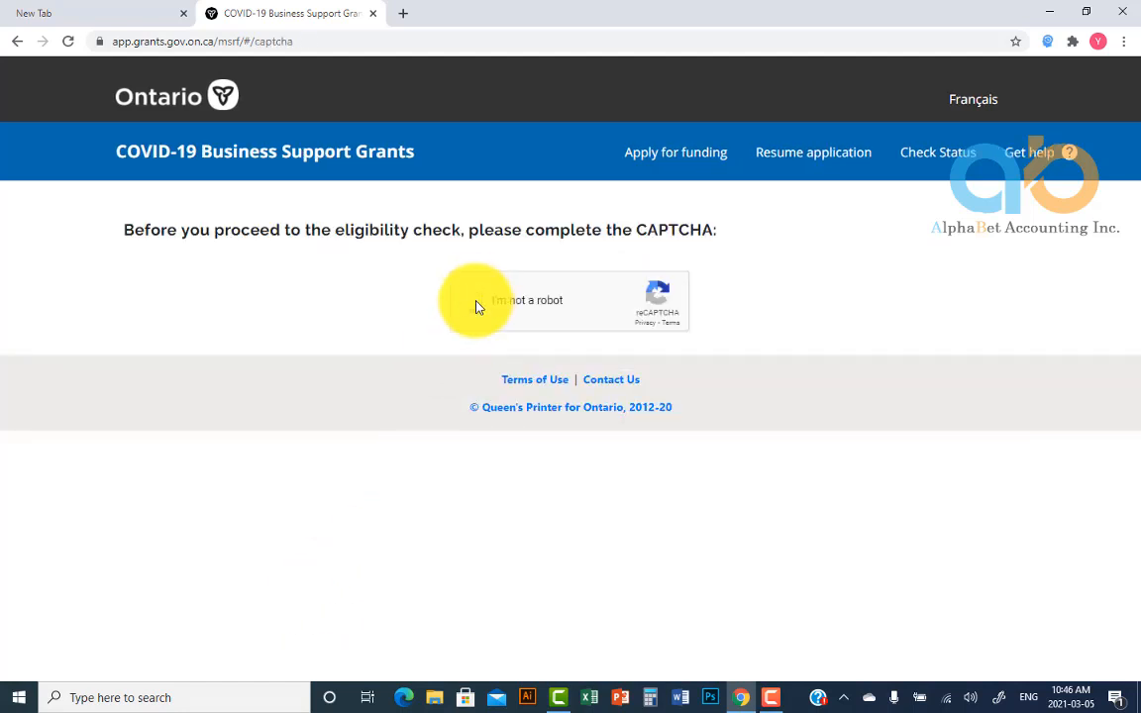
left_click(477, 307)
scroll(490, 371, "down", 2)
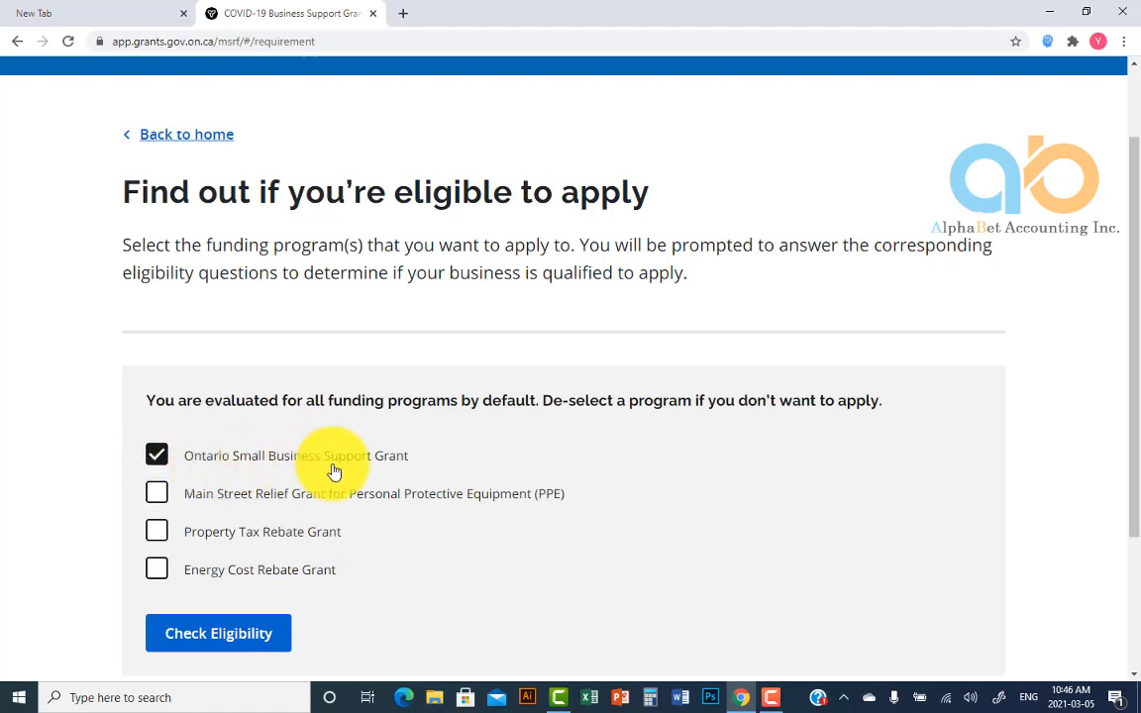
Check eligibility for the selected Ontario Small Business Support Grant
left_click(234, 644)
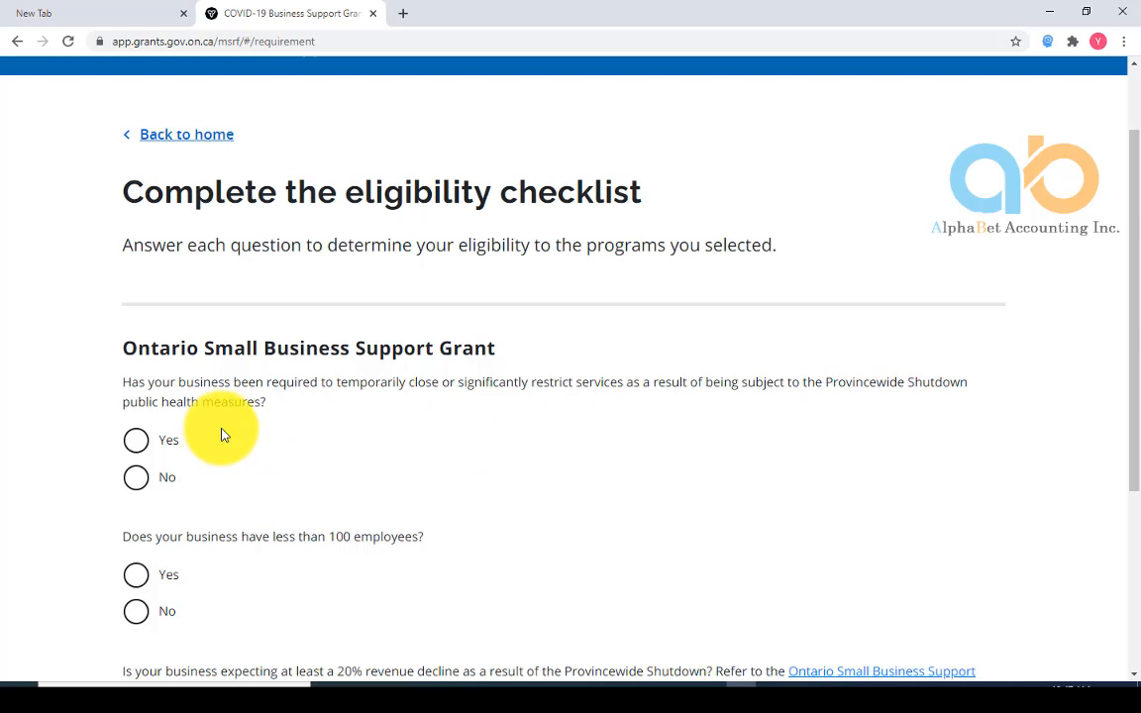
Answer Yes to the shutdown, under-100-employees and 20% revenue-decline questions
left_click(136, 441)
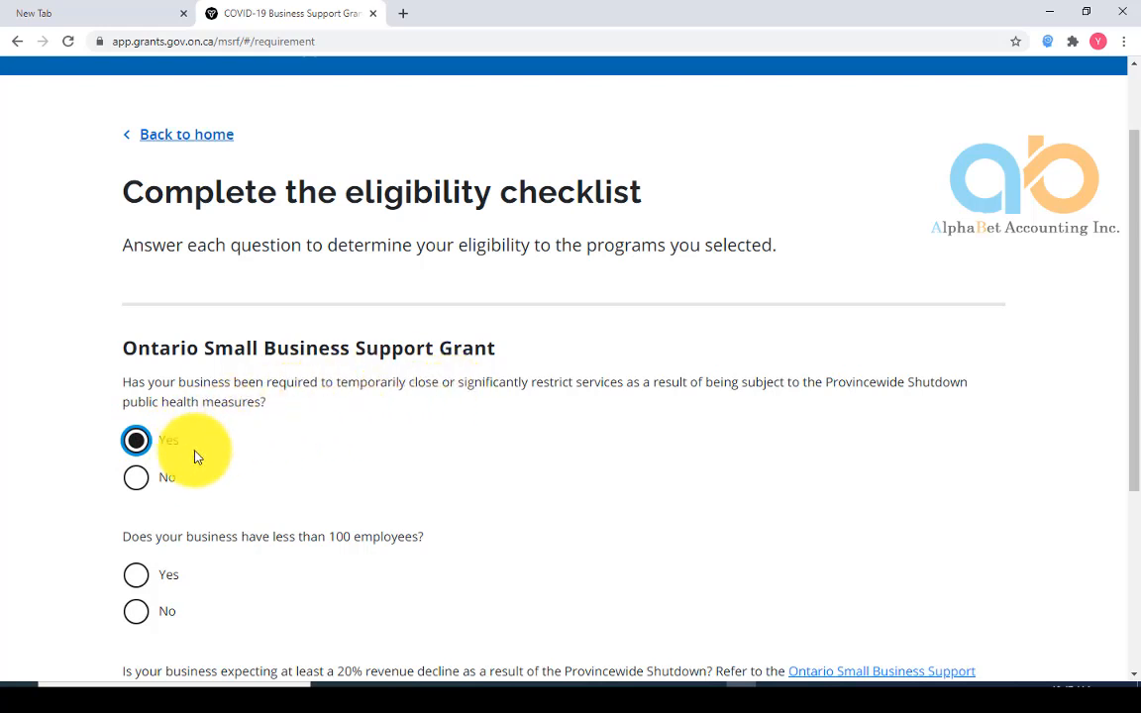
scroll(196, 457, "down", 1)
scroll(196, 457, "down", 1)
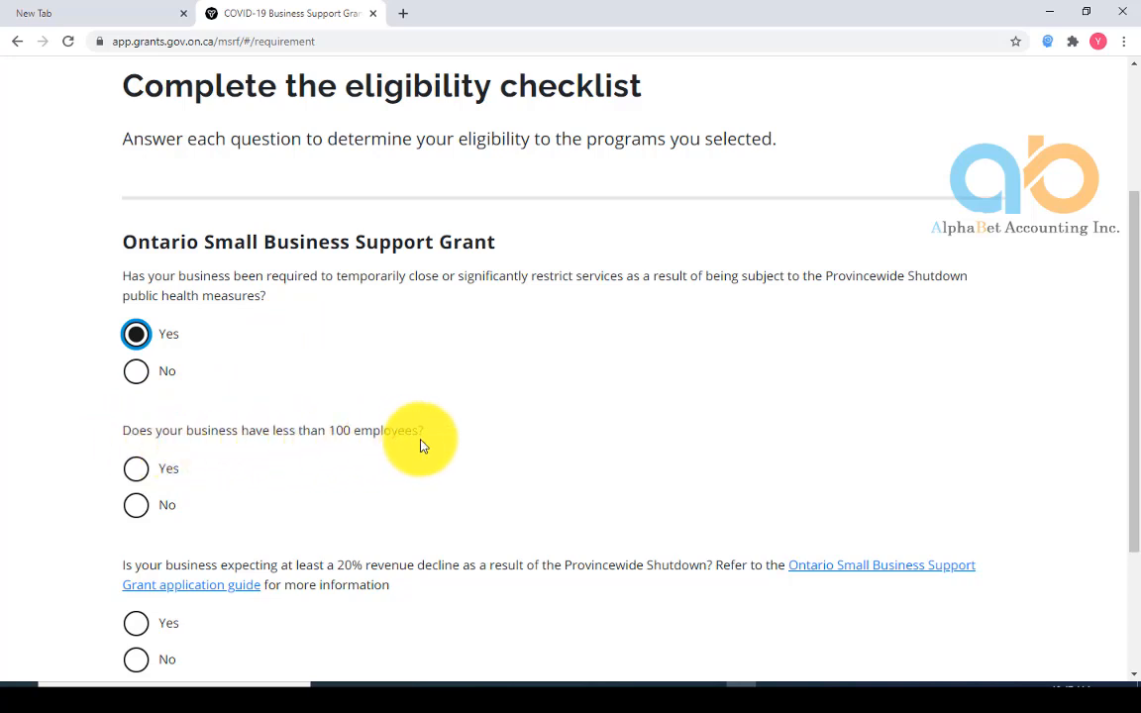
left_click(141, 474)
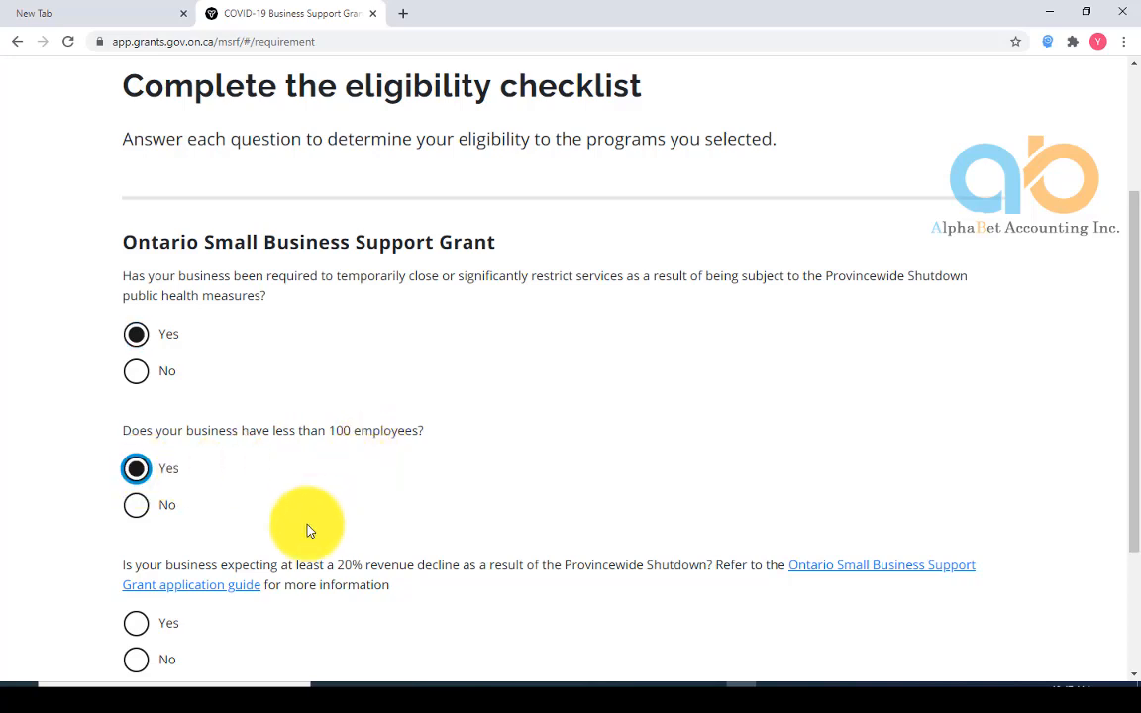
scroll(307, 531, "down", 3)
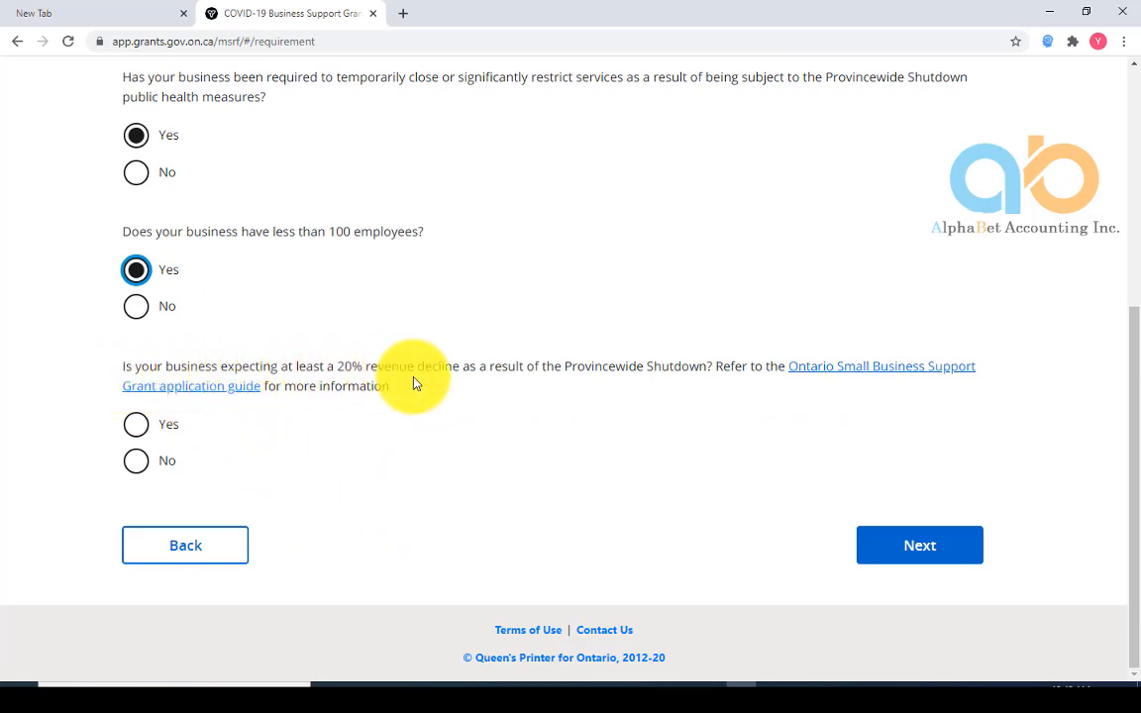
left_click(138, 425)
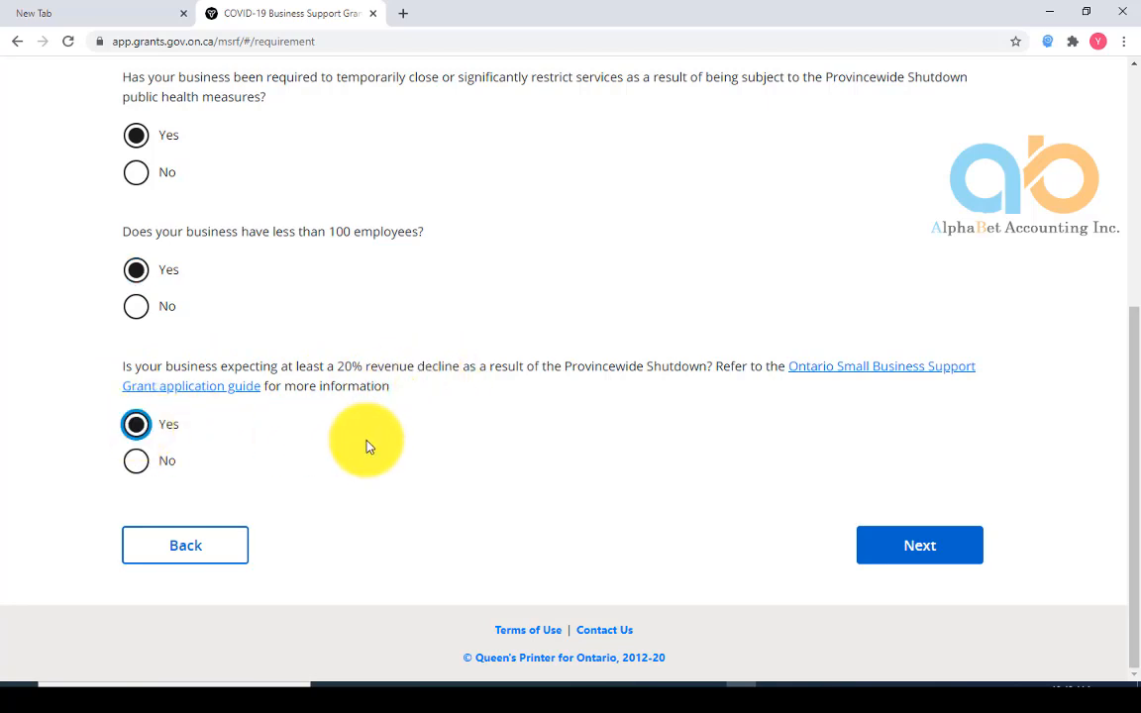
scroll(320, 501, "up", 2)
scroll(330, 525, "down", 1)
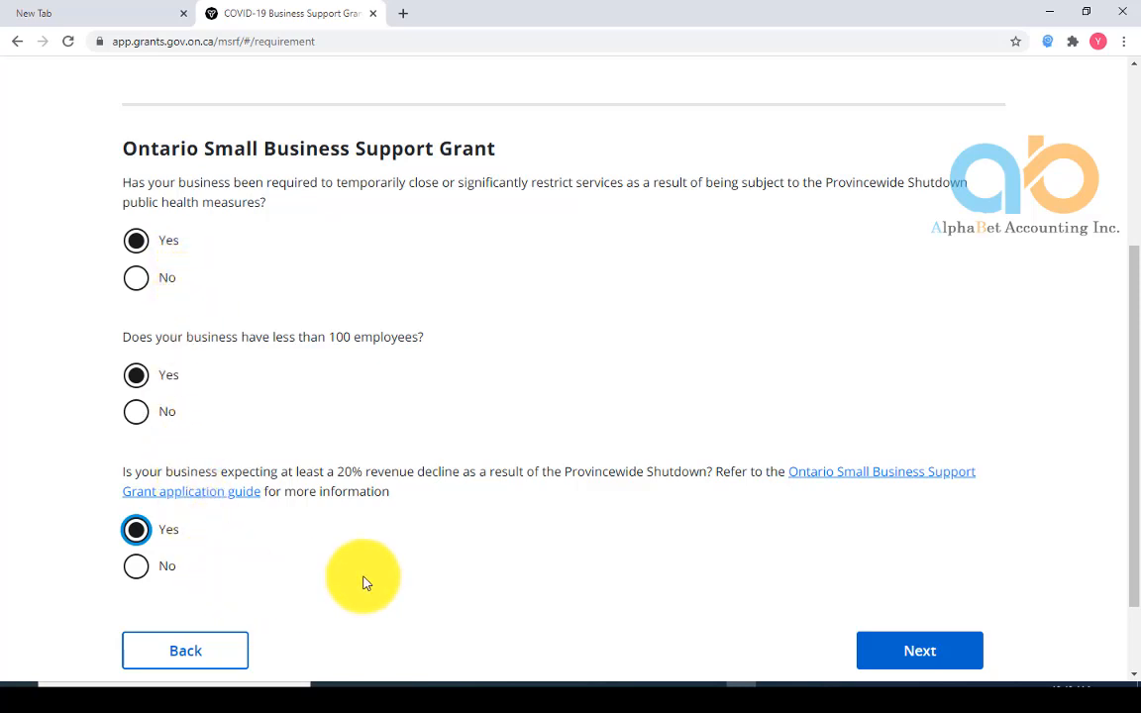
Submit the eligibility answers and start the grant application
left_click(902, 654)
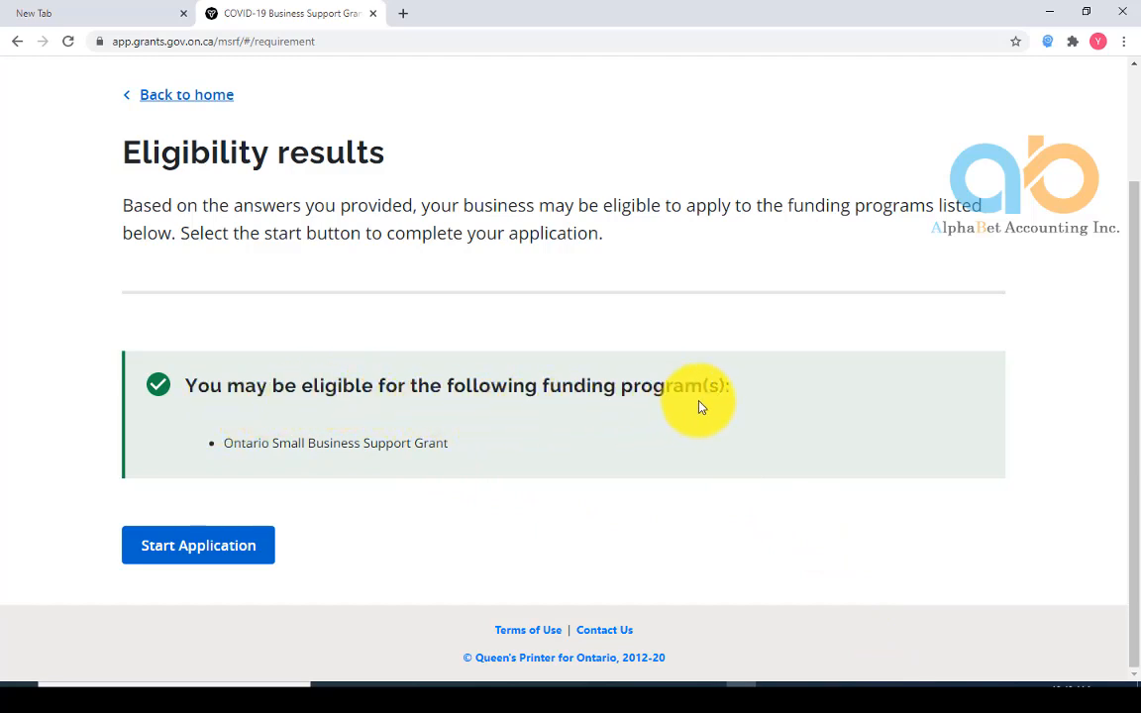
left_click(228, 558)
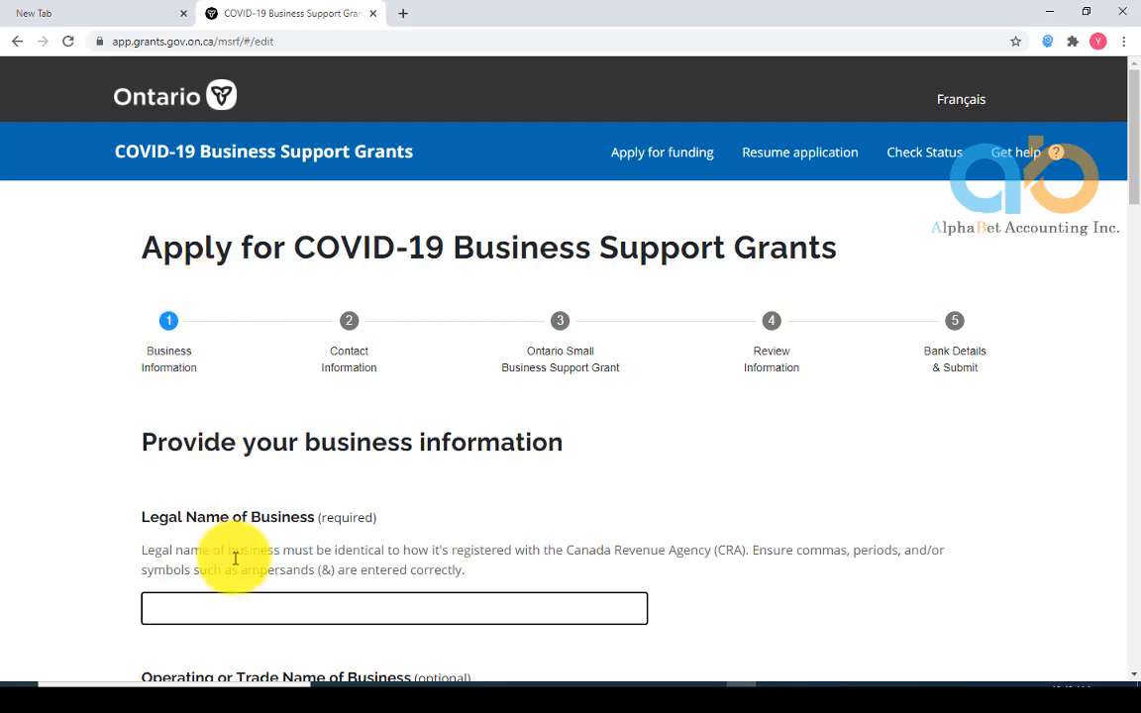
Fill in the legal business name, trade name and CRA Business Number, and confirm them
scroll(242, 609, "down", 2)
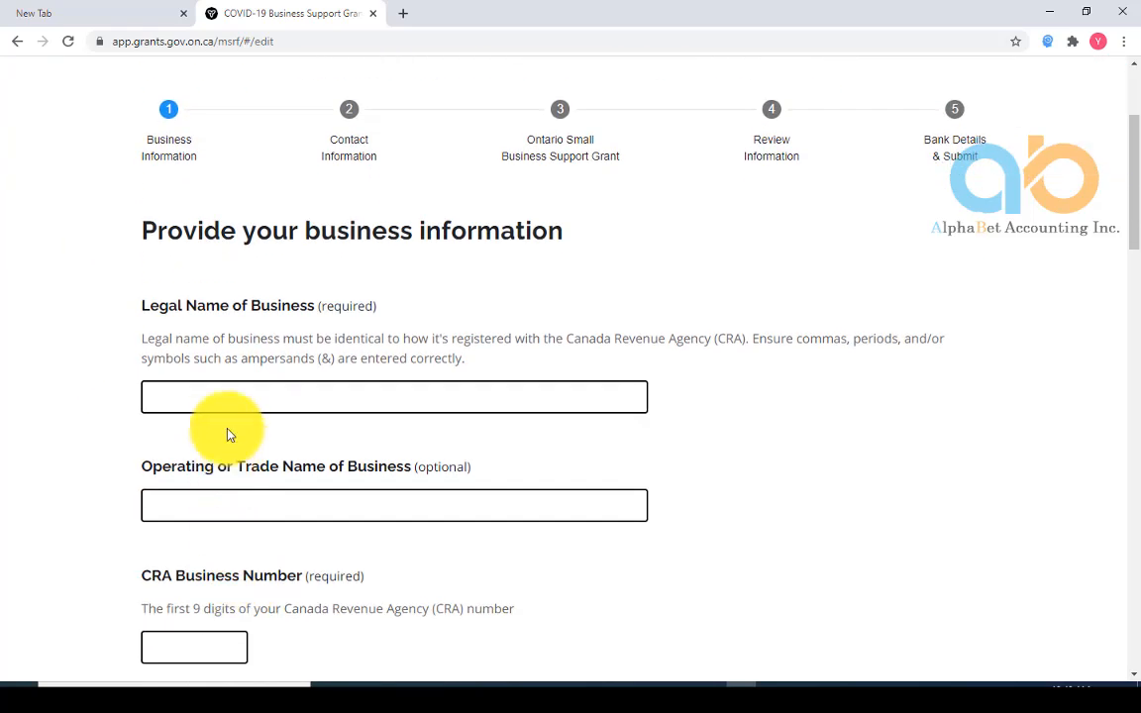
left_click(219, 398)
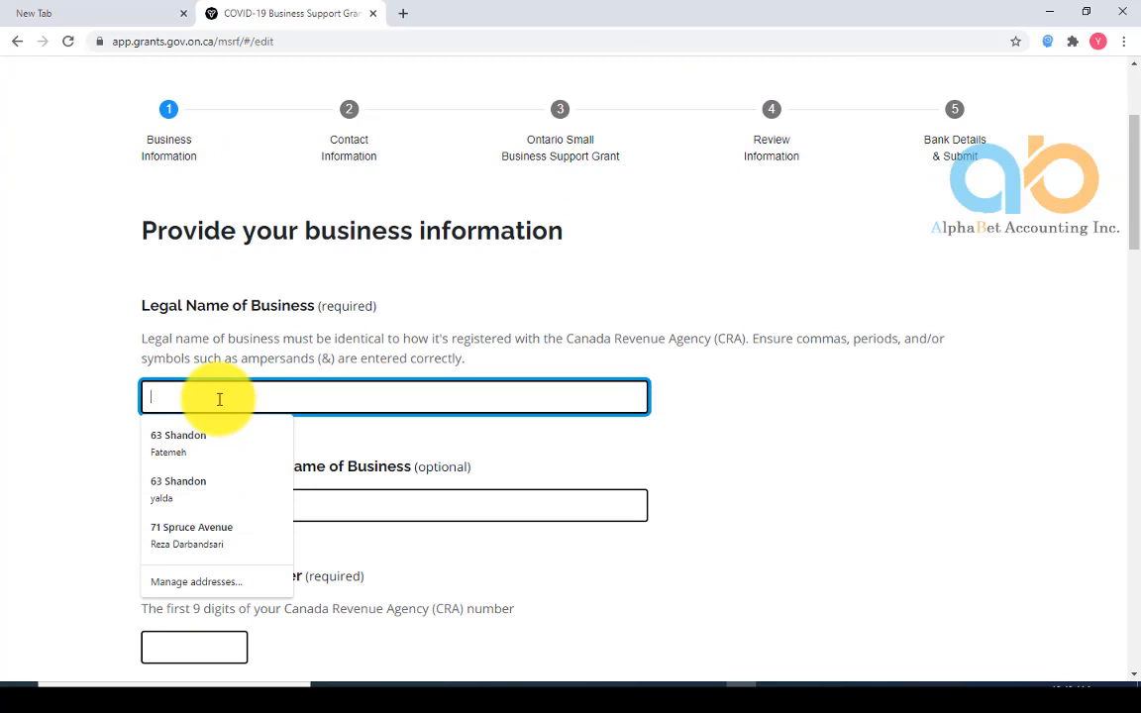
type("Yalda")
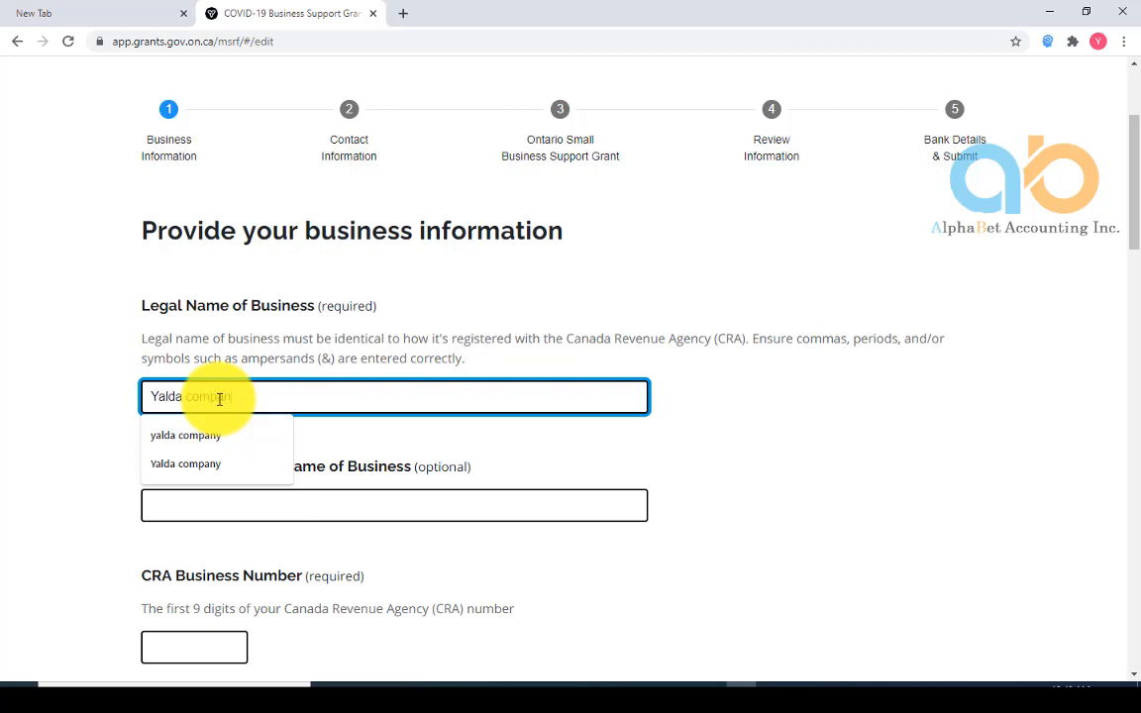
type(" company")
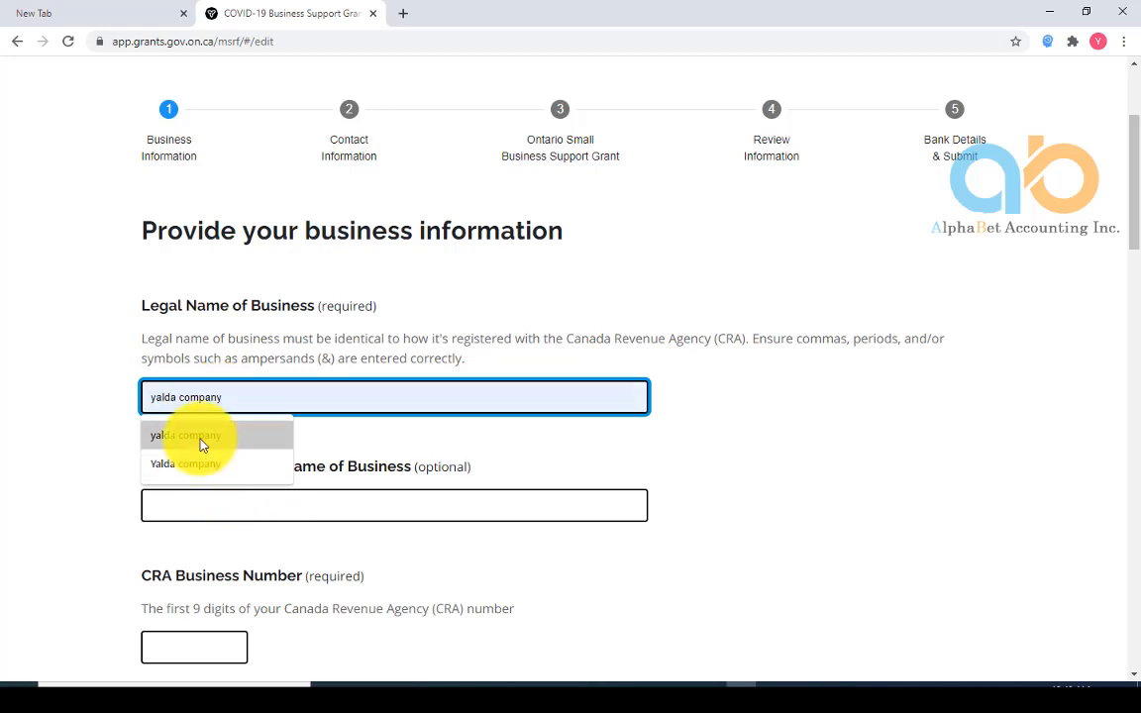
left_click(198, 473)
left_click(191, 504)
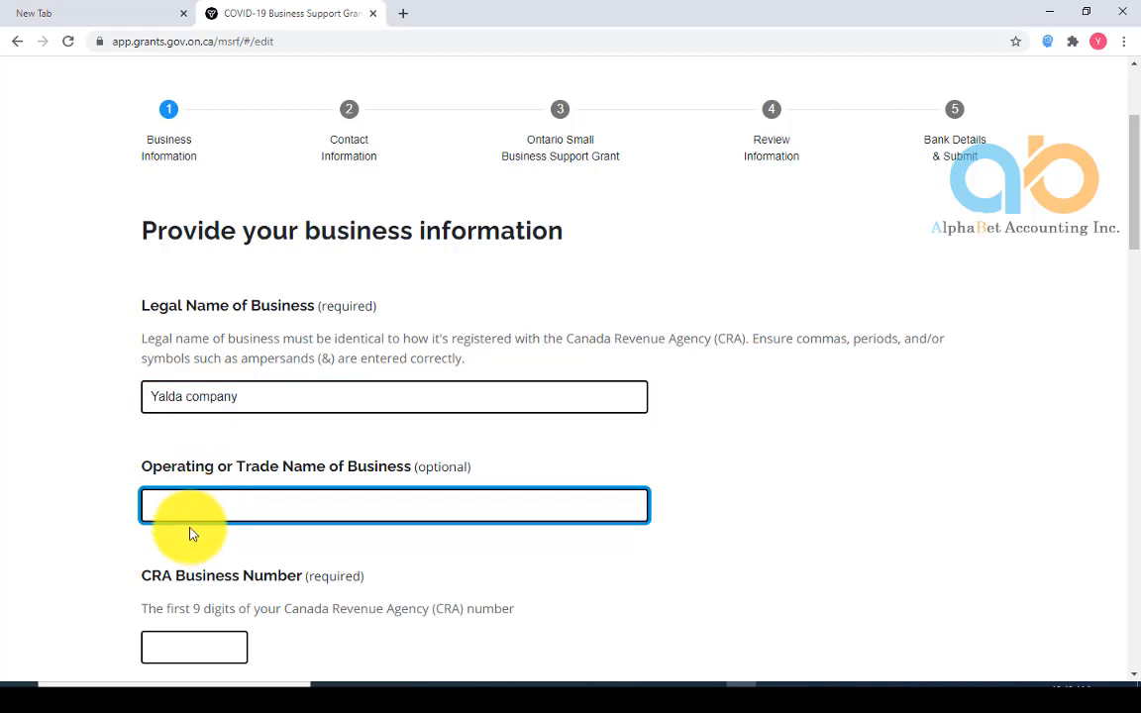
left_click(158, 646)
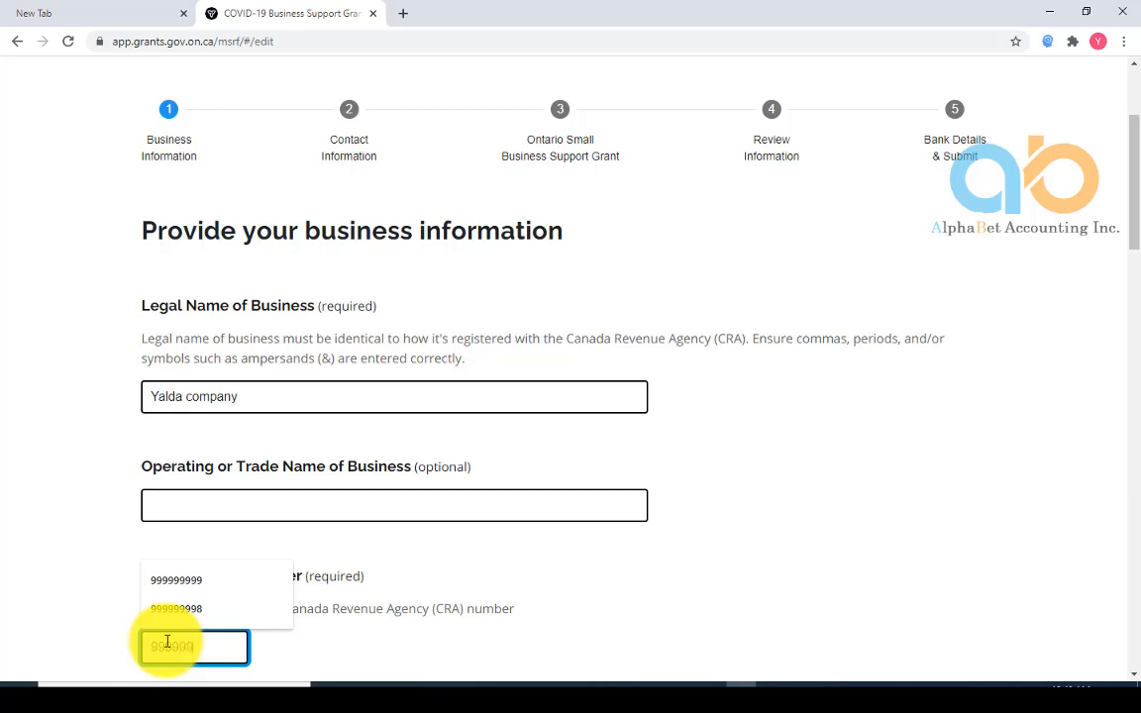
key("Return")
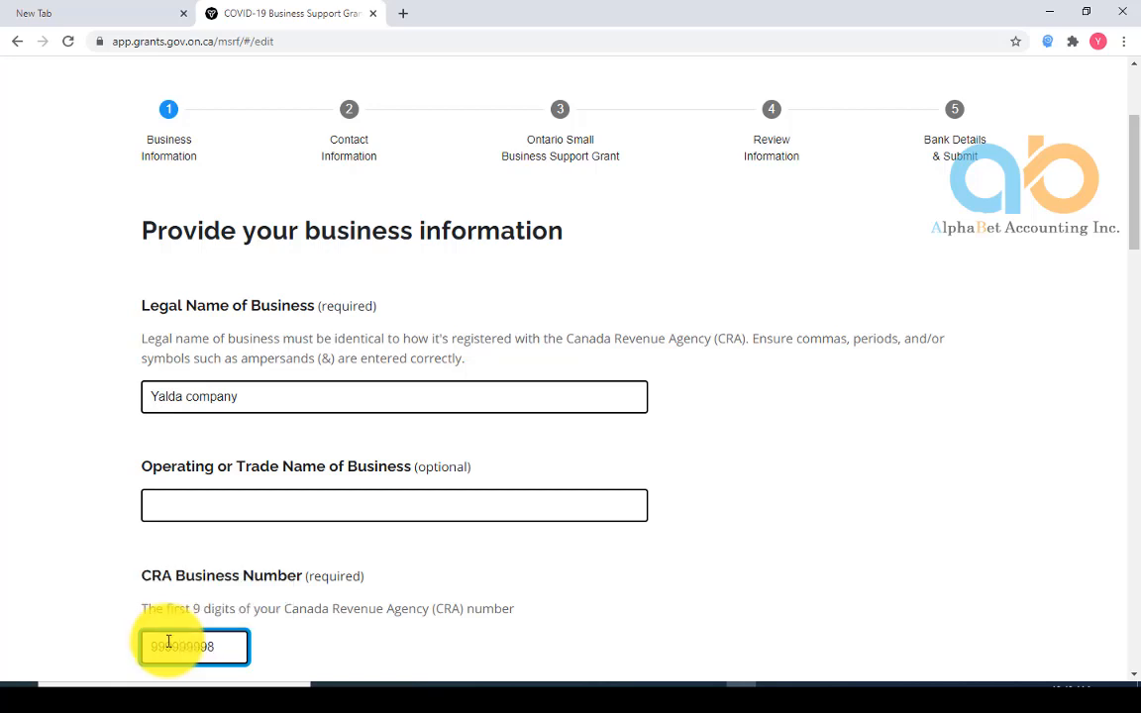
scroll(254, 667, "down", 2)
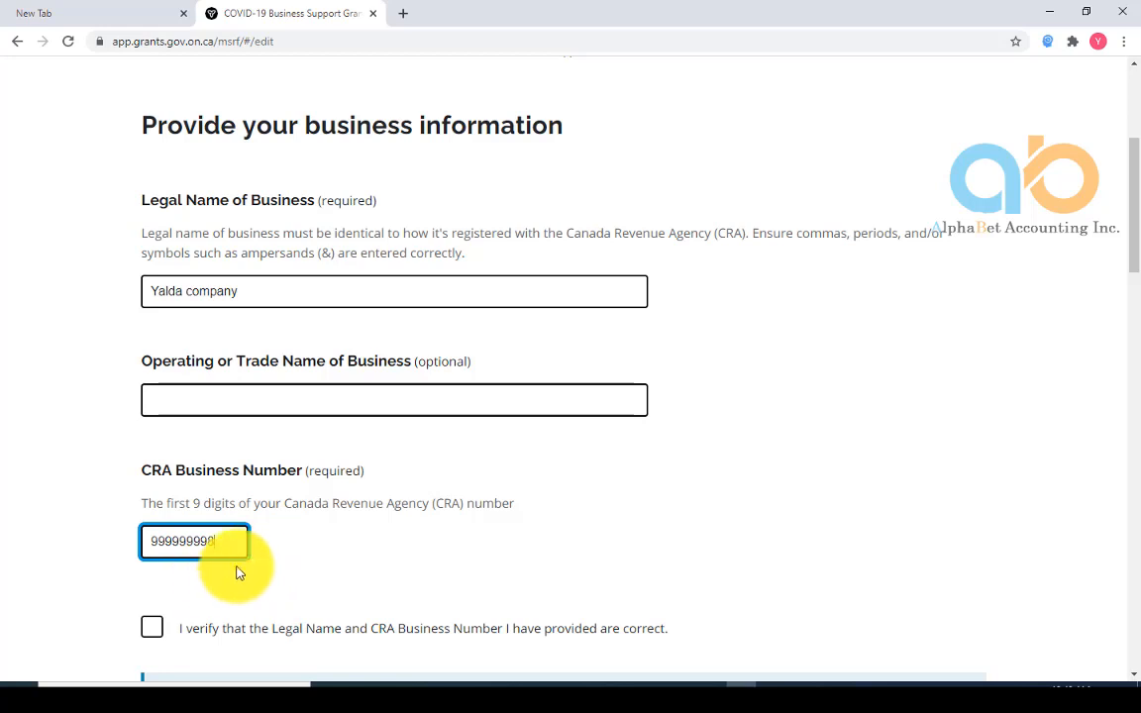
scroll(258, 561, "down", 1)
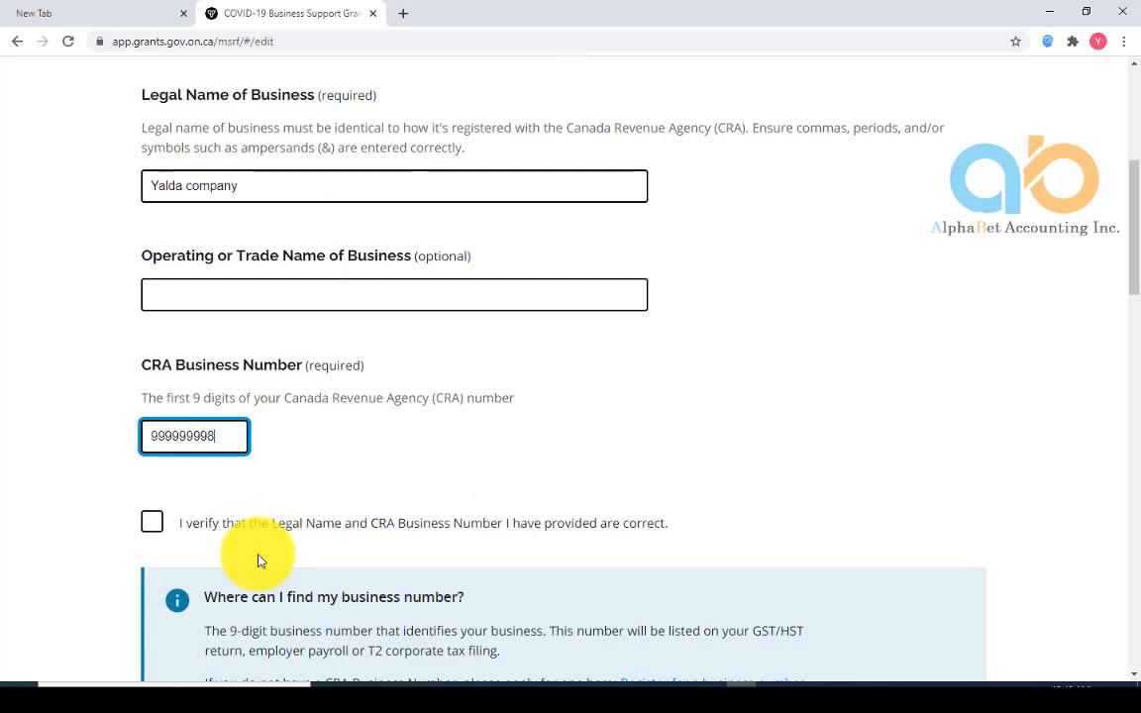
left_click(151, 525)
scroll(840, 490, "down", 2)
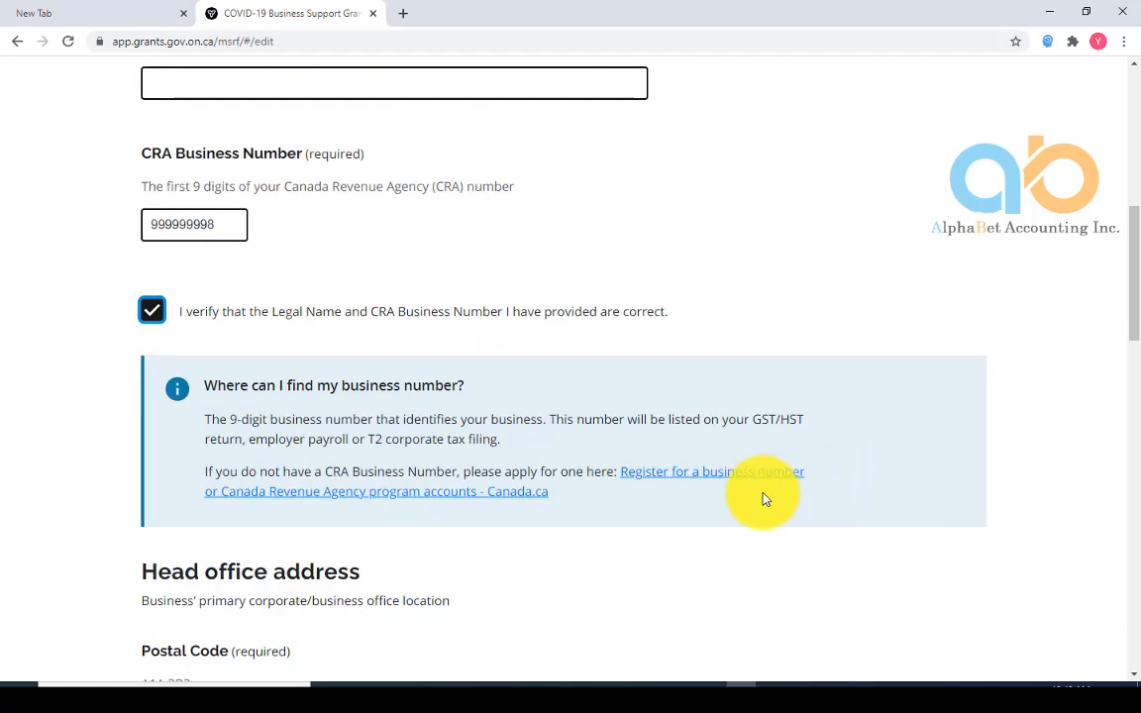
scroll(482, 537, "down", 3)
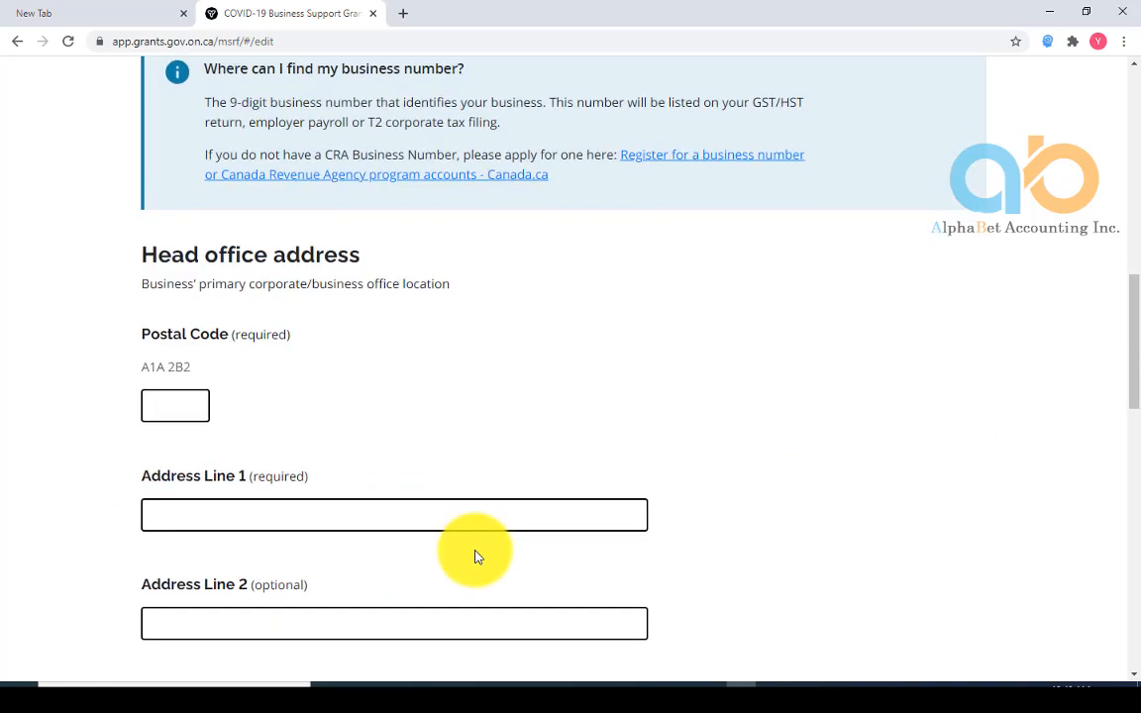
Enter the head office street address in Toronto and reuse it as the mailing address
left_click(156, 404)
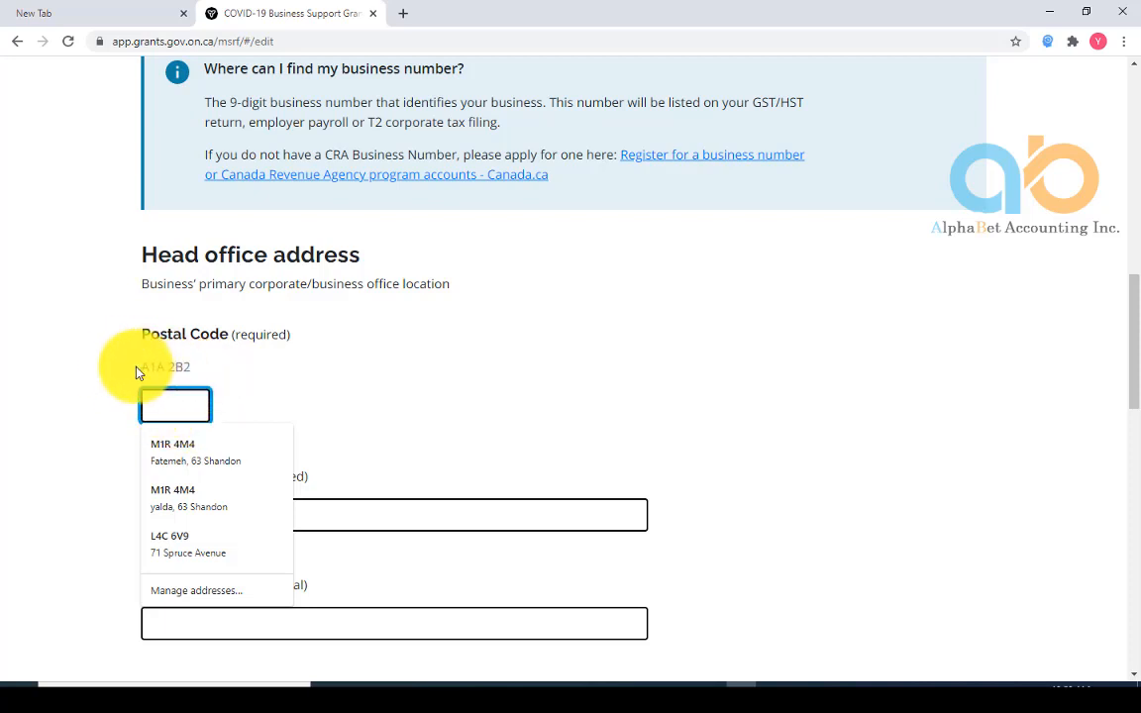
left_click(331, 513)
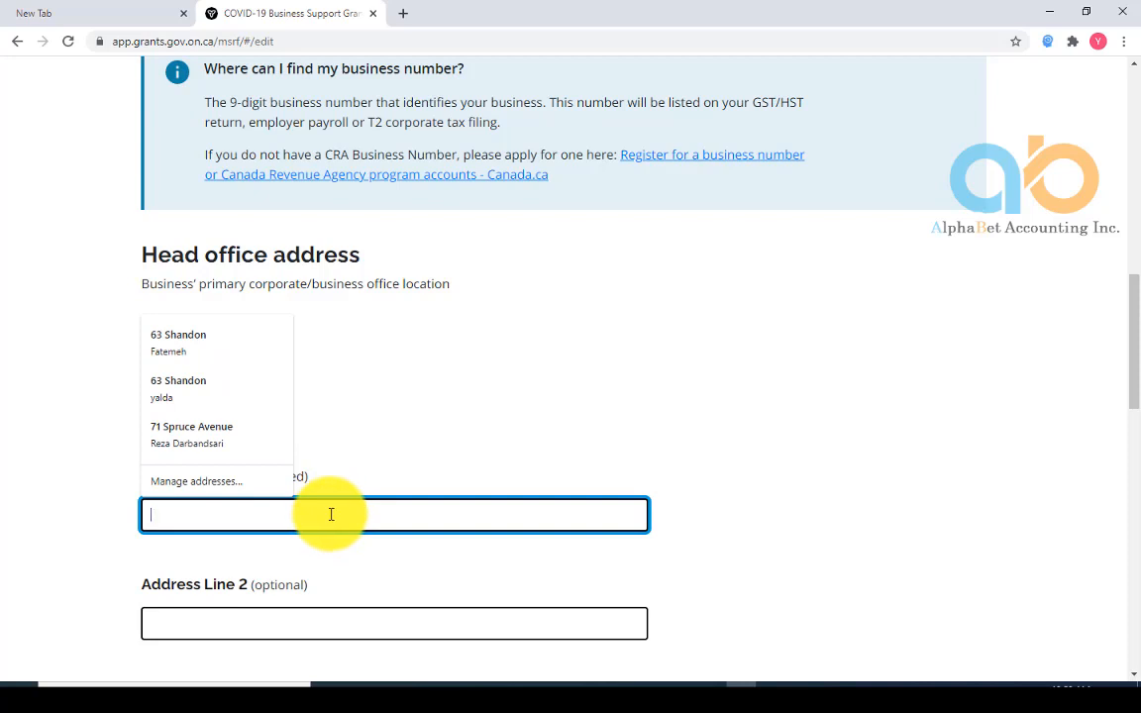
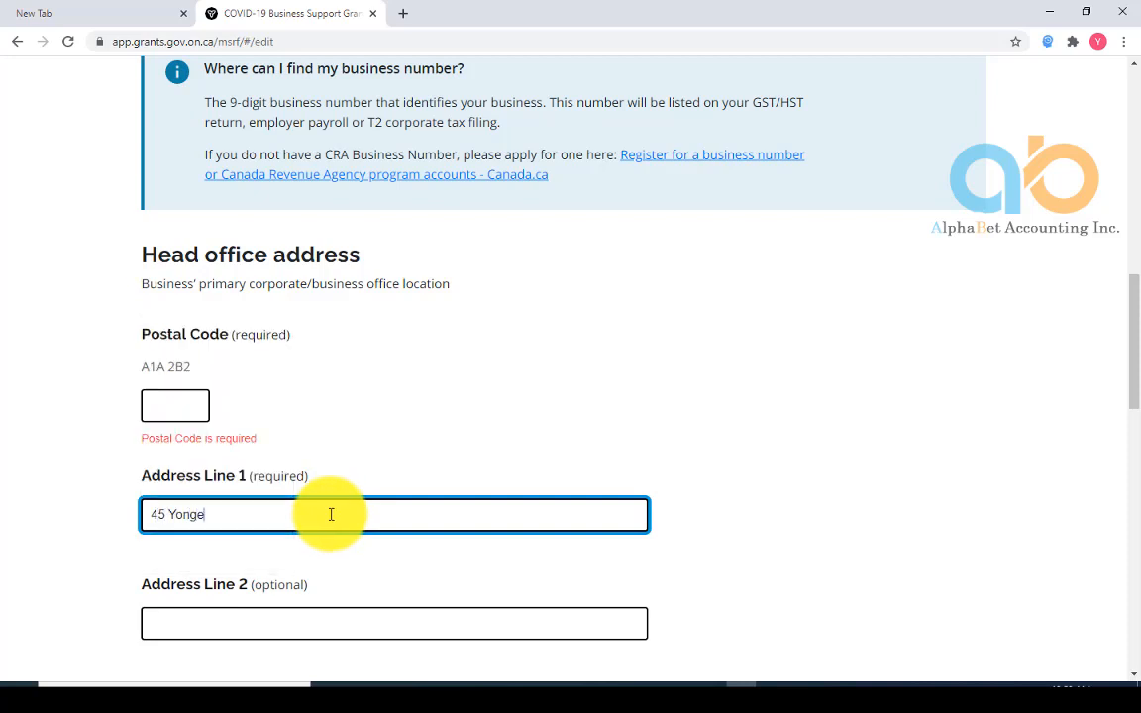
scroll(432, 529, "down", 2)
left_click(263, 525)
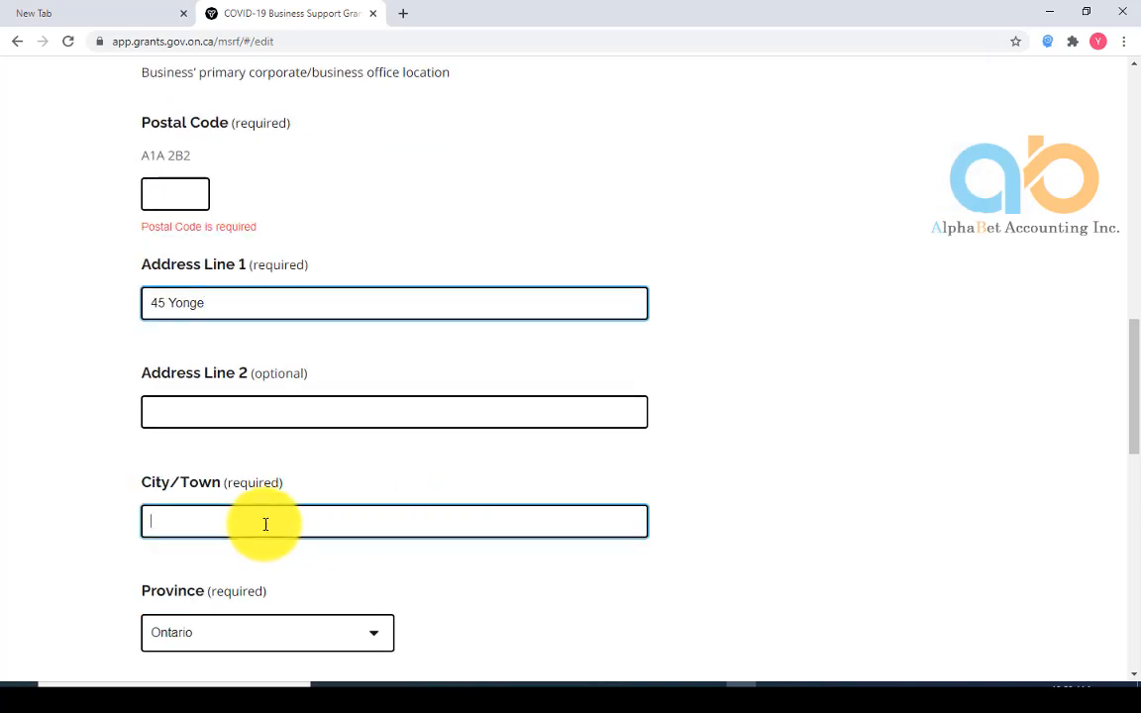
type("to")
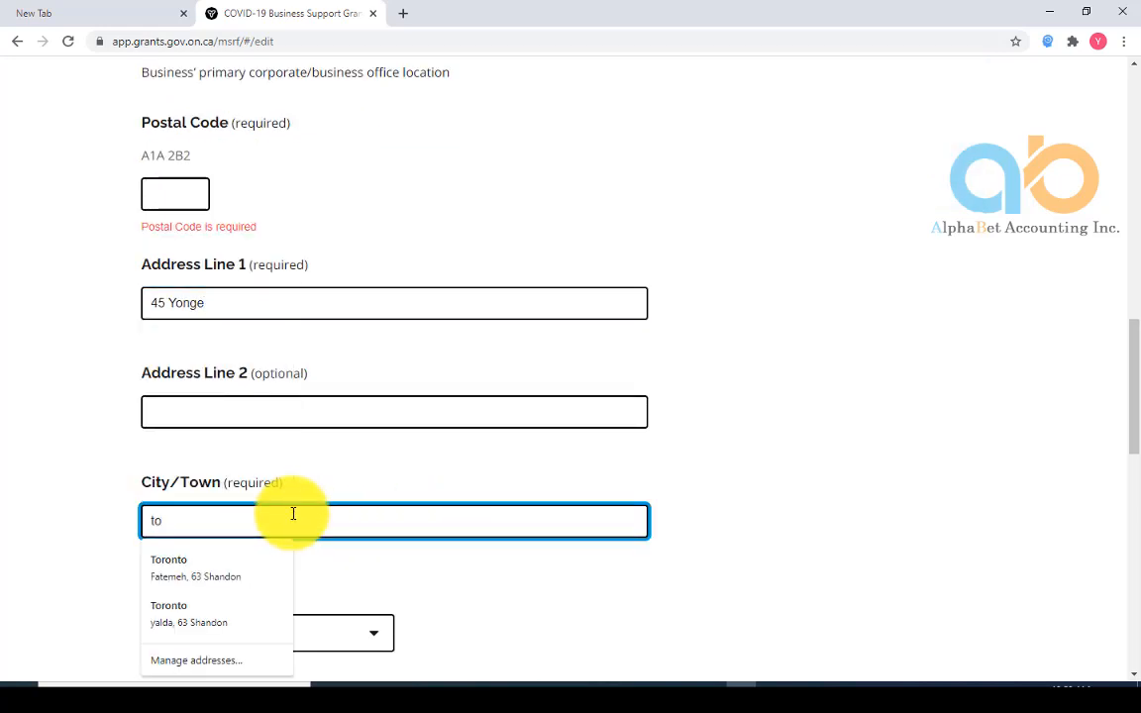
type("ronto")
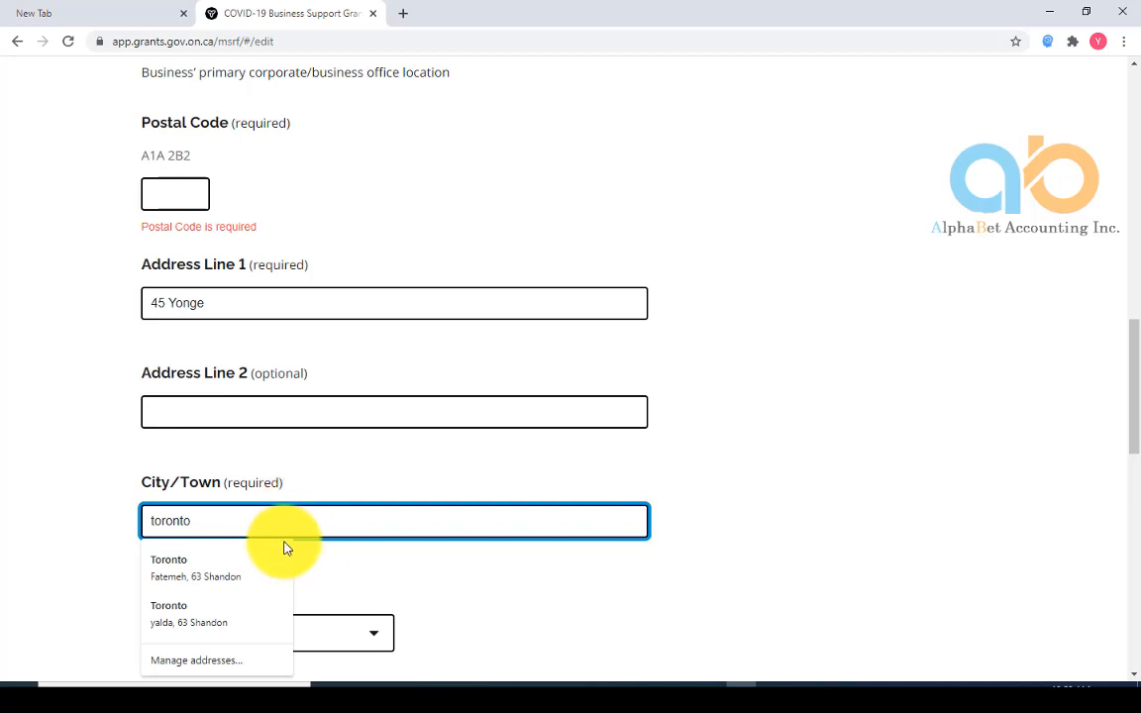
left_click(181, 565)
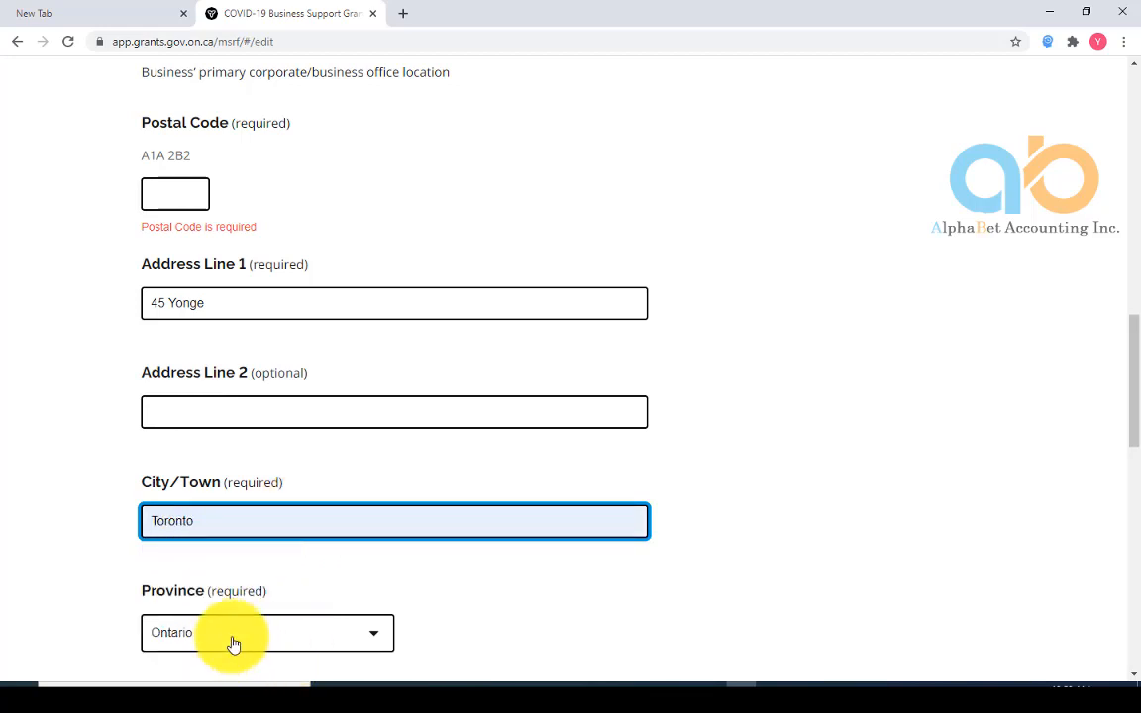
scroll(277, 646, "down", 2)
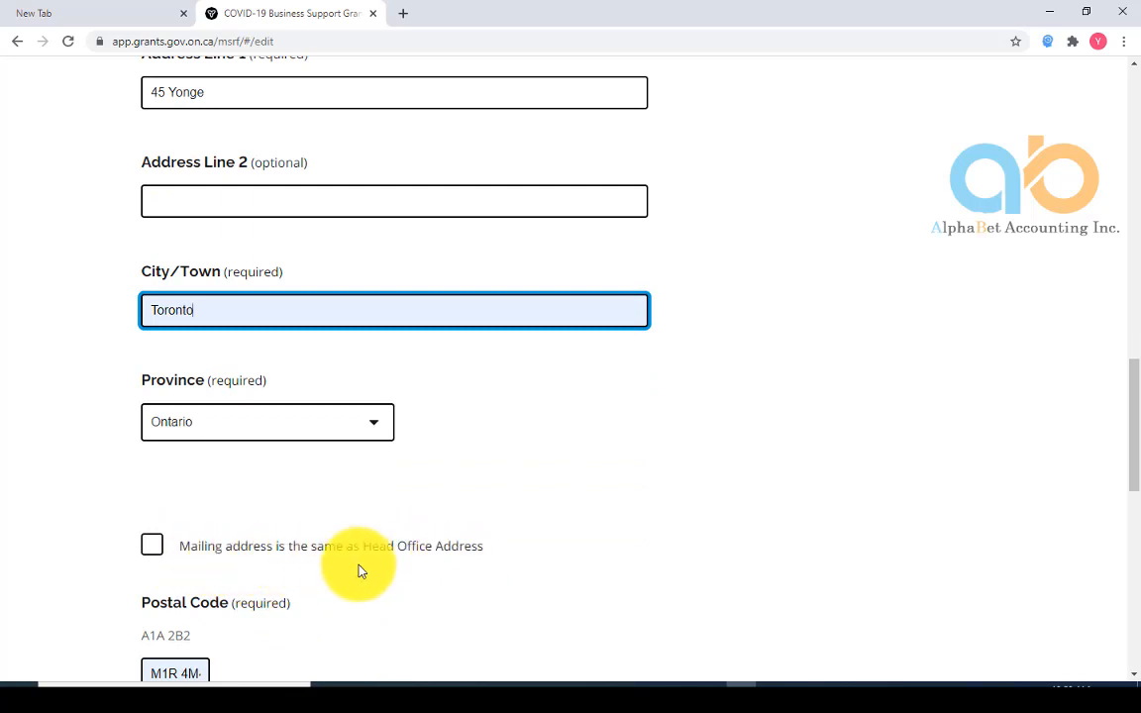
left_click(152, 545)
scroll(445, 613, "down", 2)
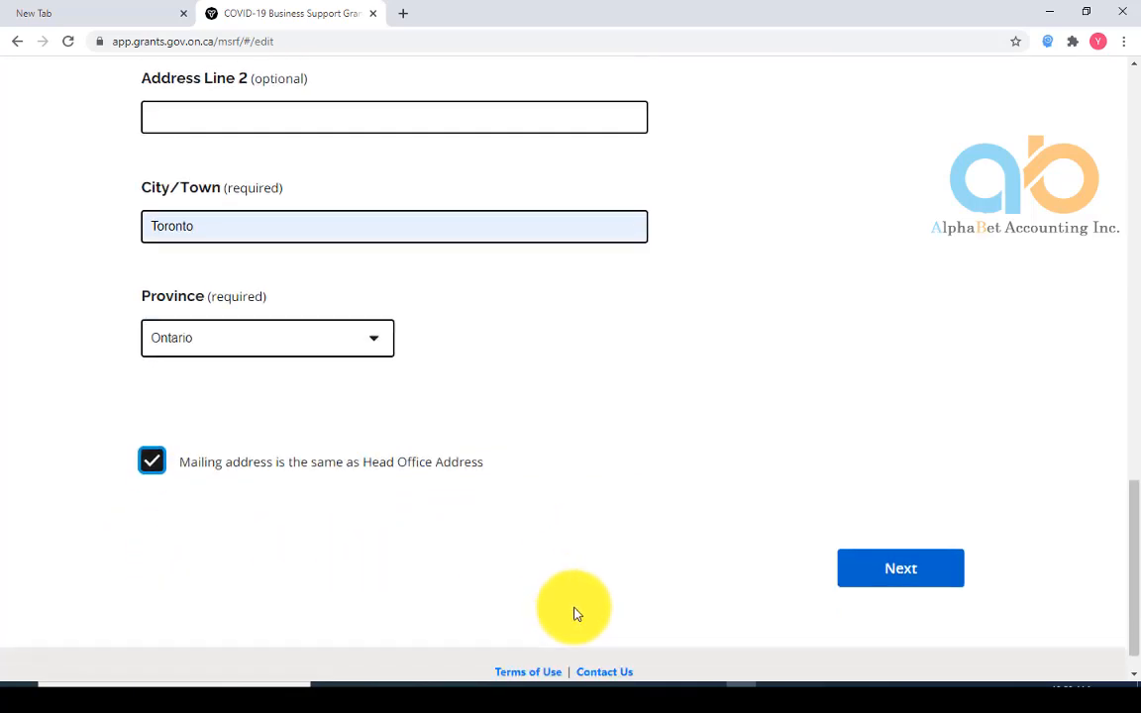
left_click(897, 532)
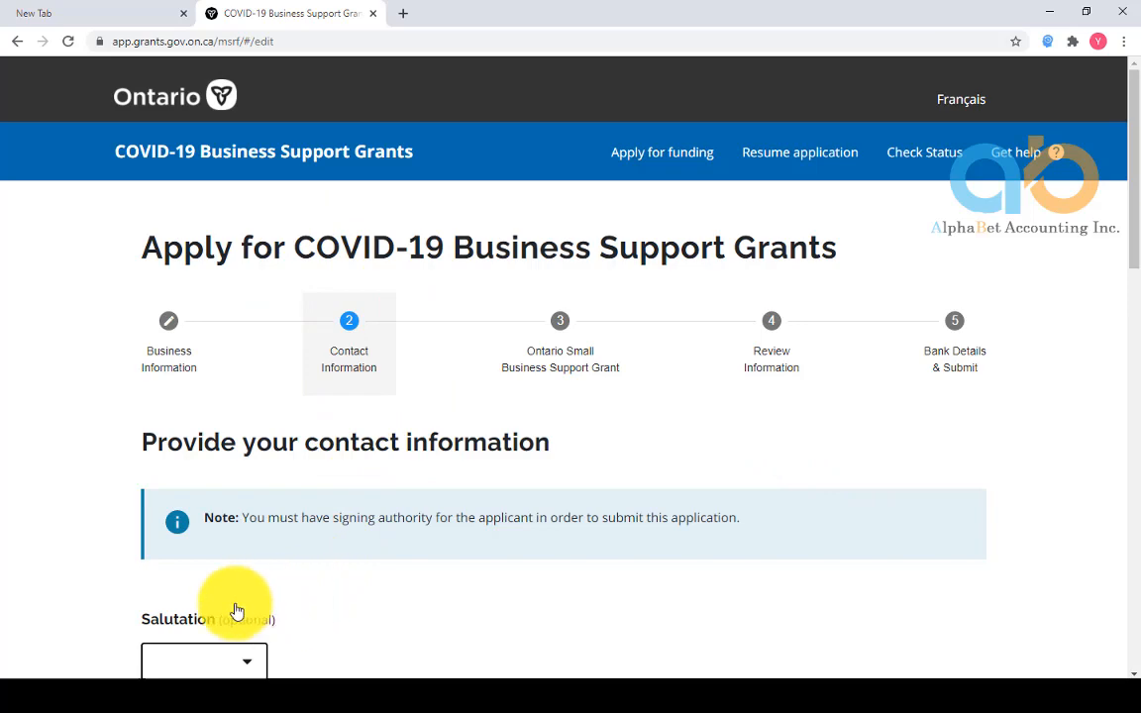
Choose Mrs. as the salutation and enter the contact's phone number
scroll(242, 601, "down", 3)
left_click(251, 350)
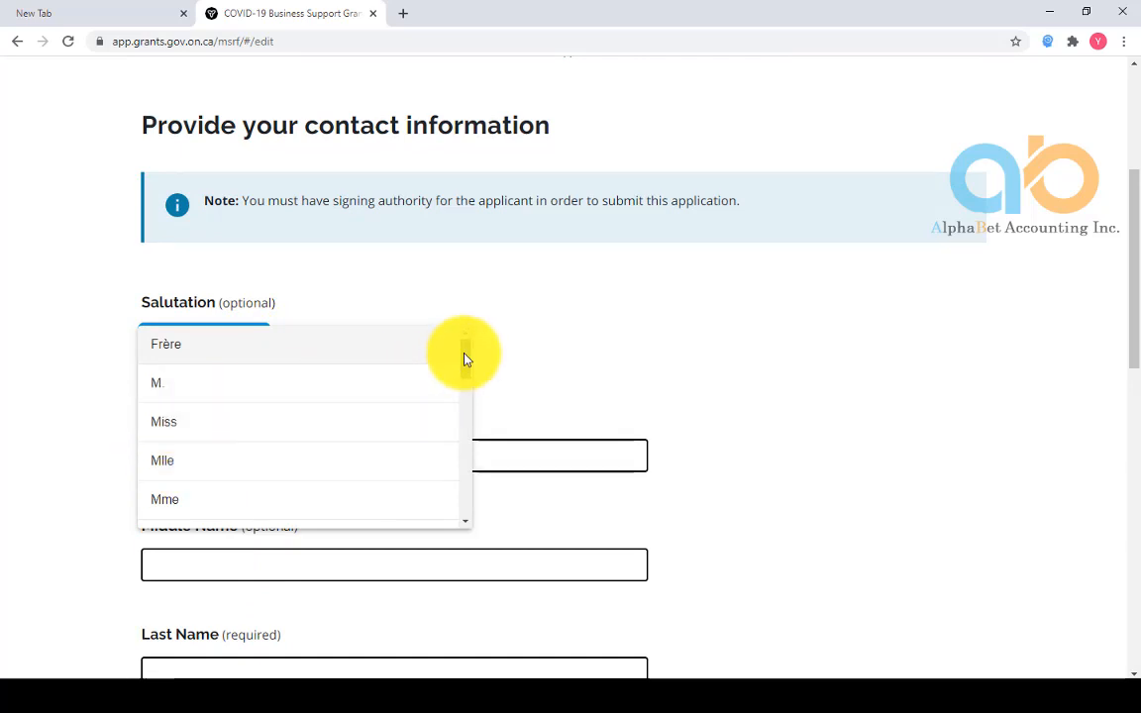
left_click_drag(465, 357, 469, 412)
left_click(170, 471)
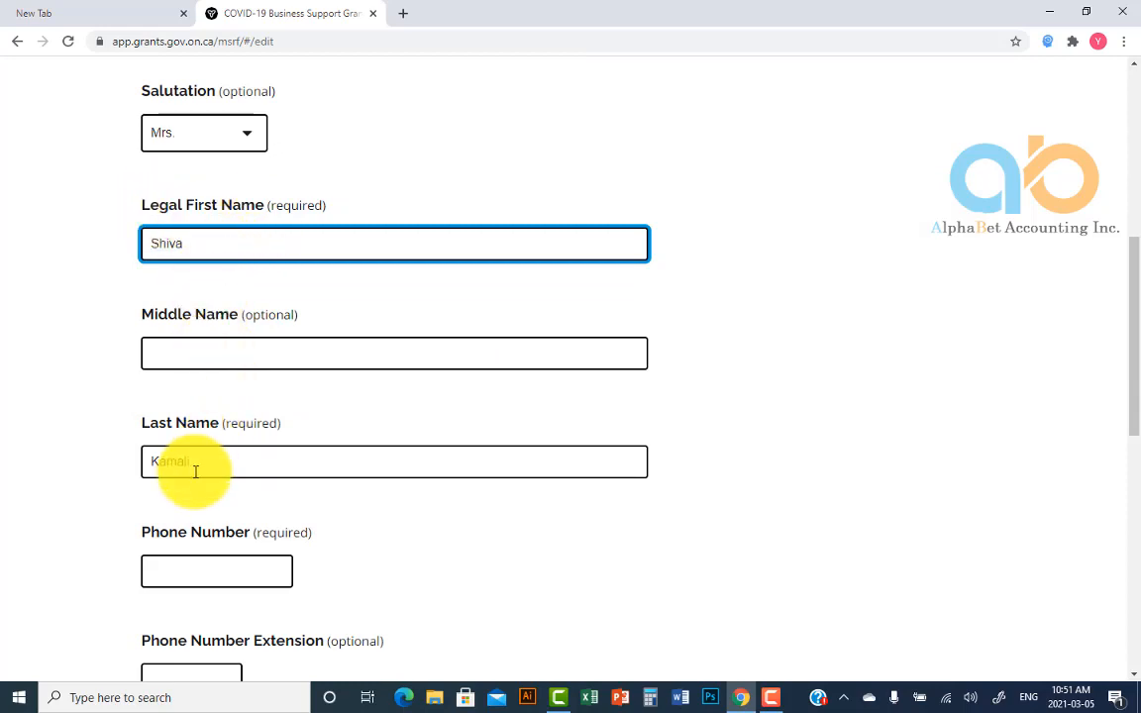
scroll(208, 534, "down", 1)
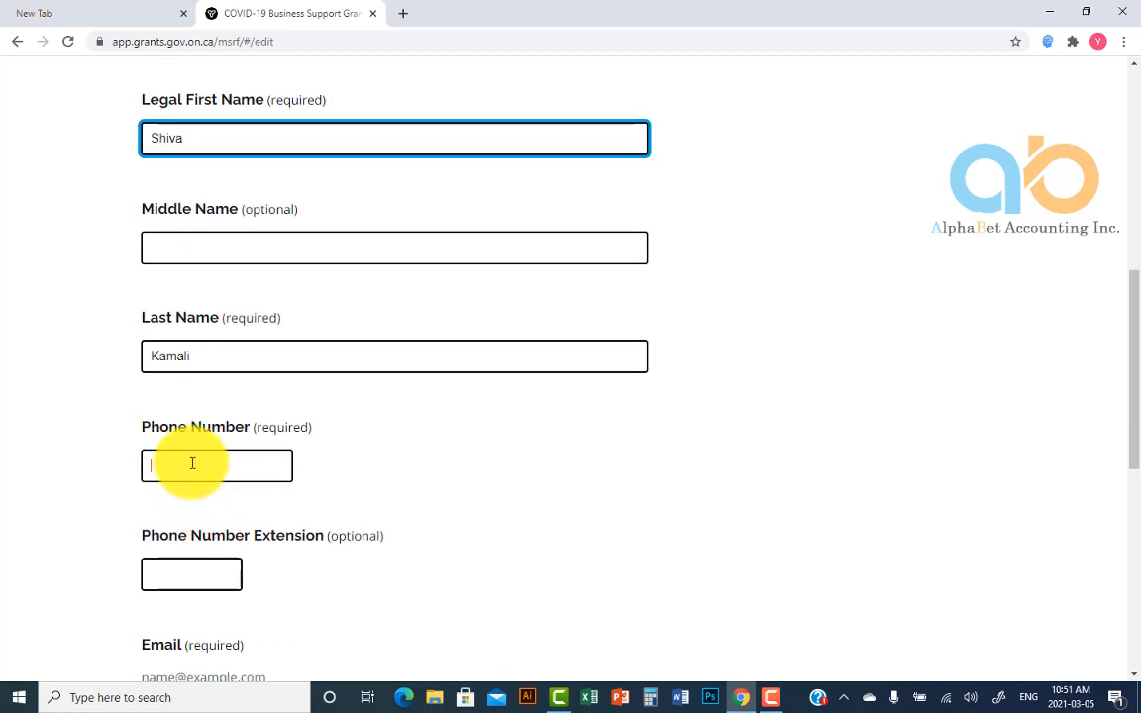
left_click(192, 463)
type("416) 88")
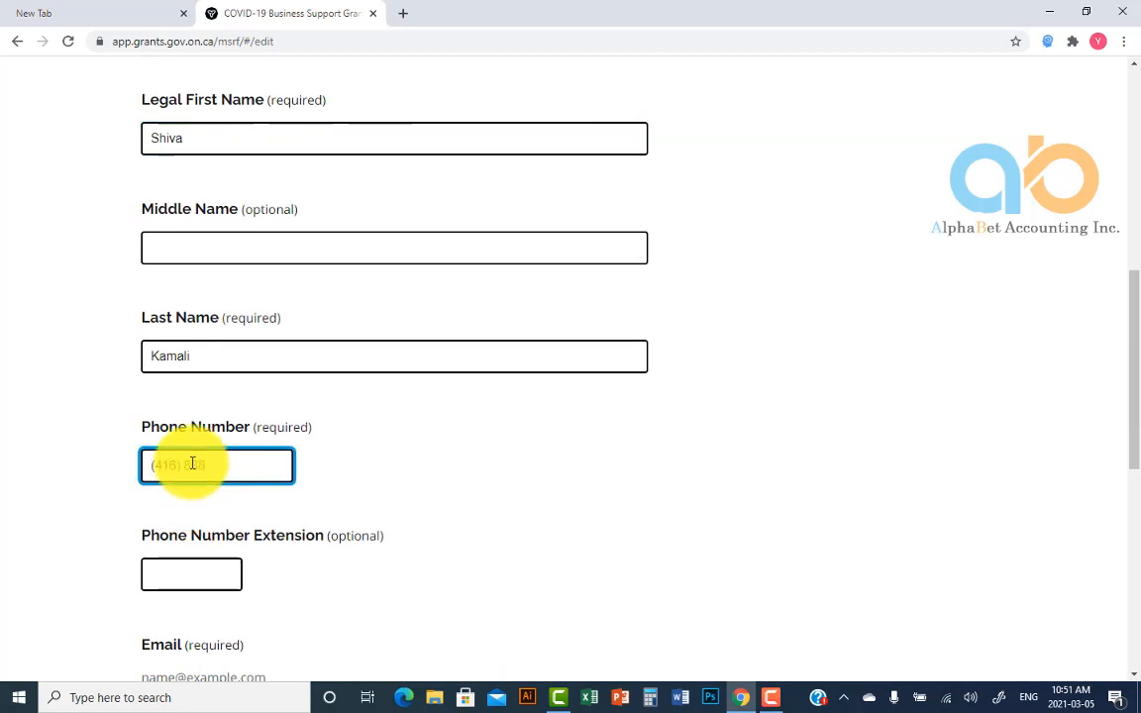
type("8-88")
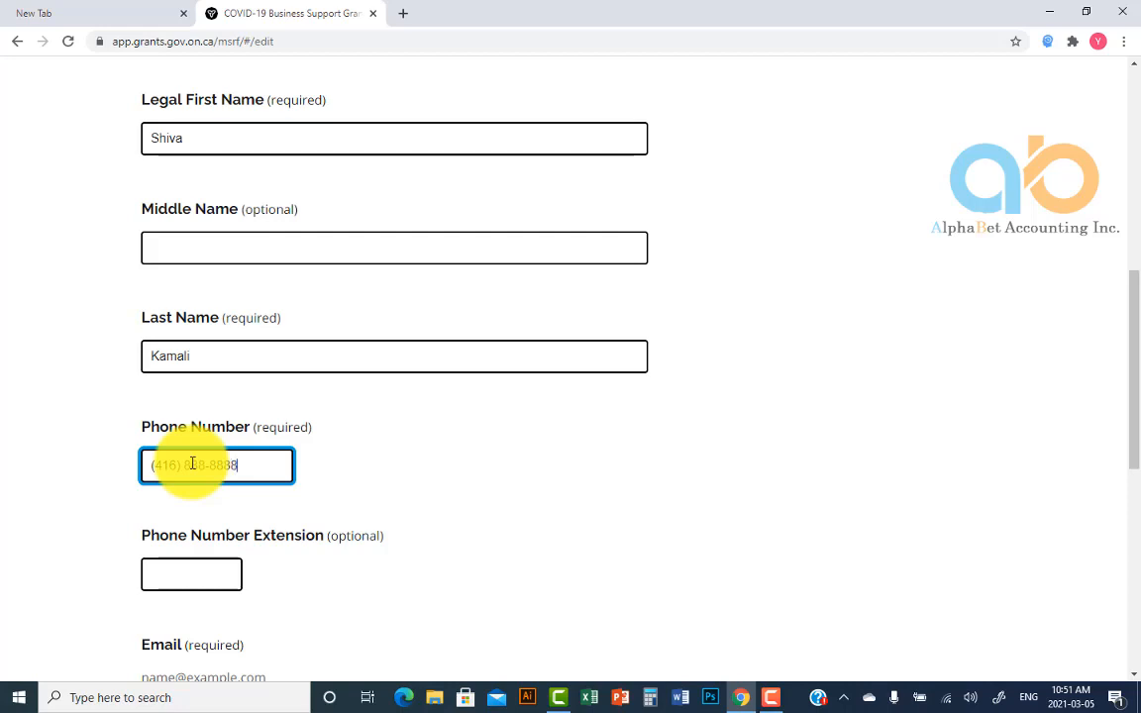
type("88")
scroll(203, 554, "down", 2)
Enter and confirm the contact's e-mail, and declare owner/signing authority
left_click(195, 506)
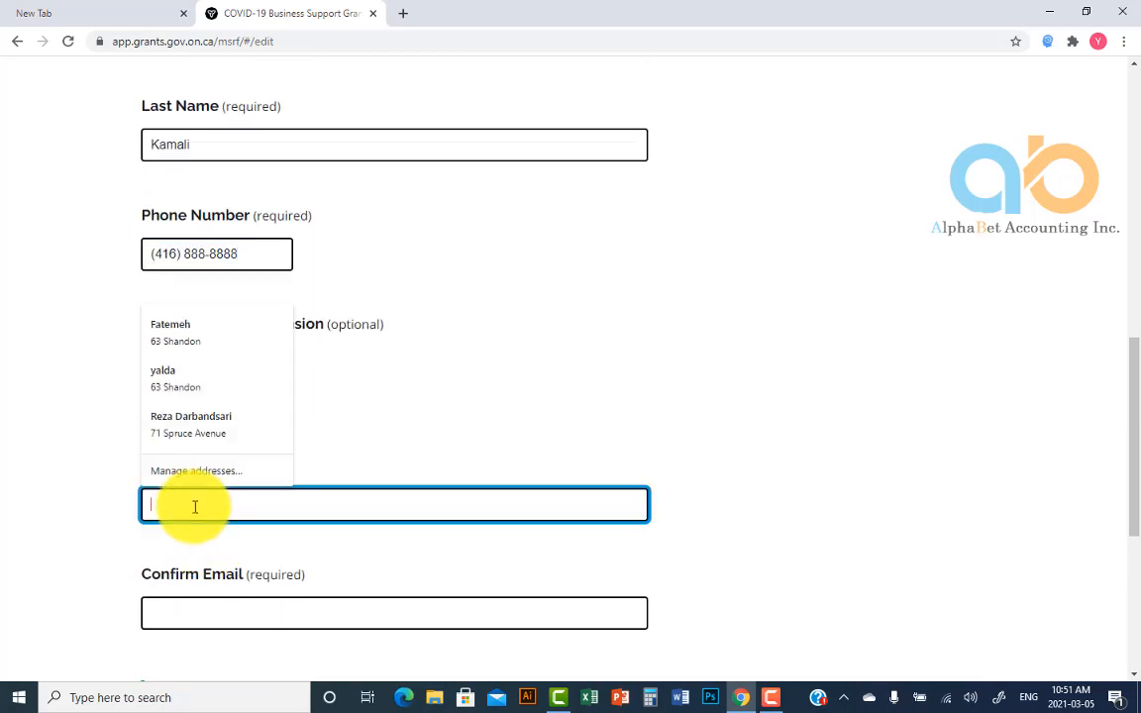
key("Escape")
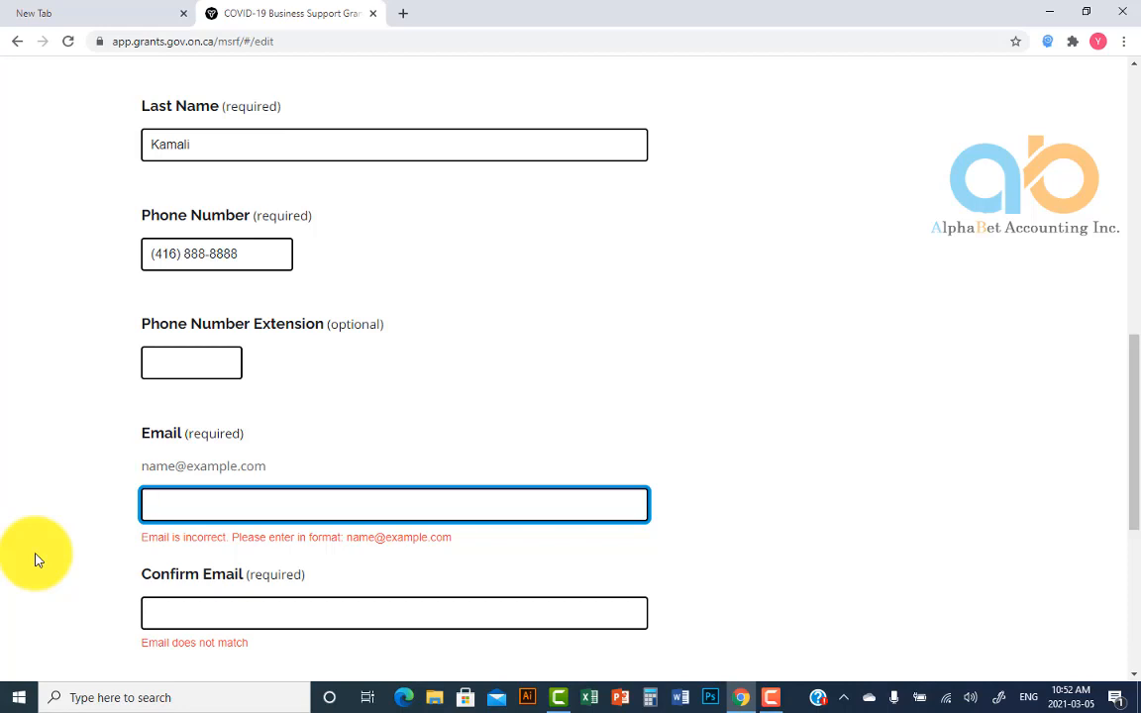
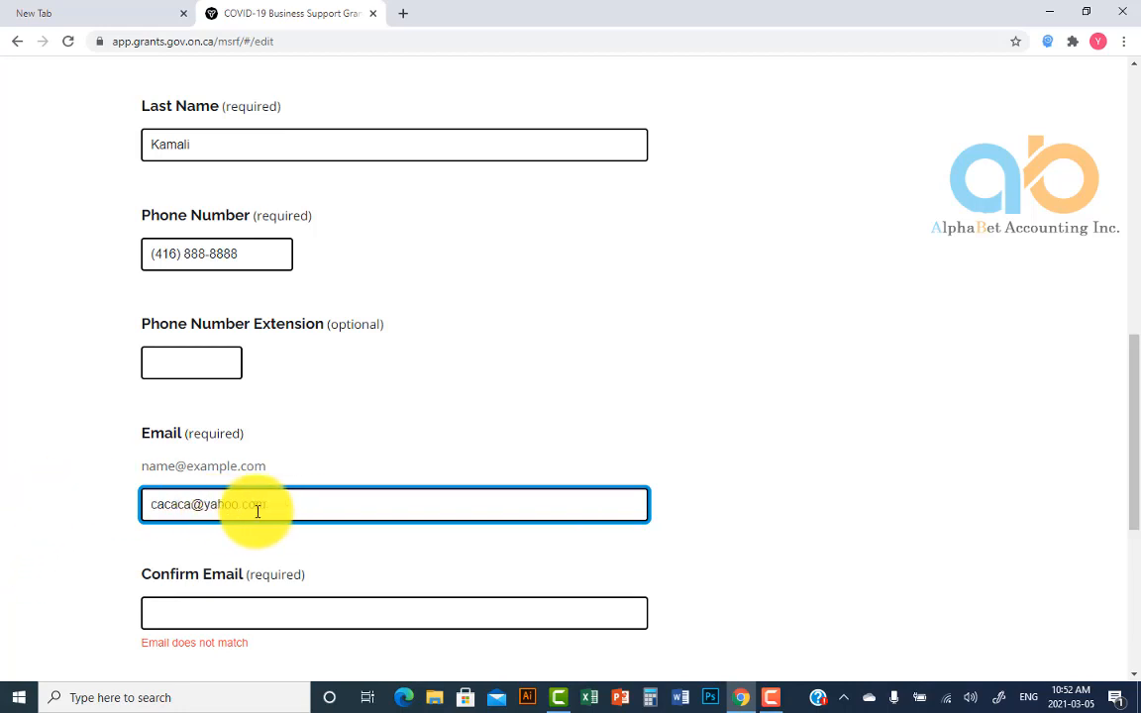
left_click(190, 613)
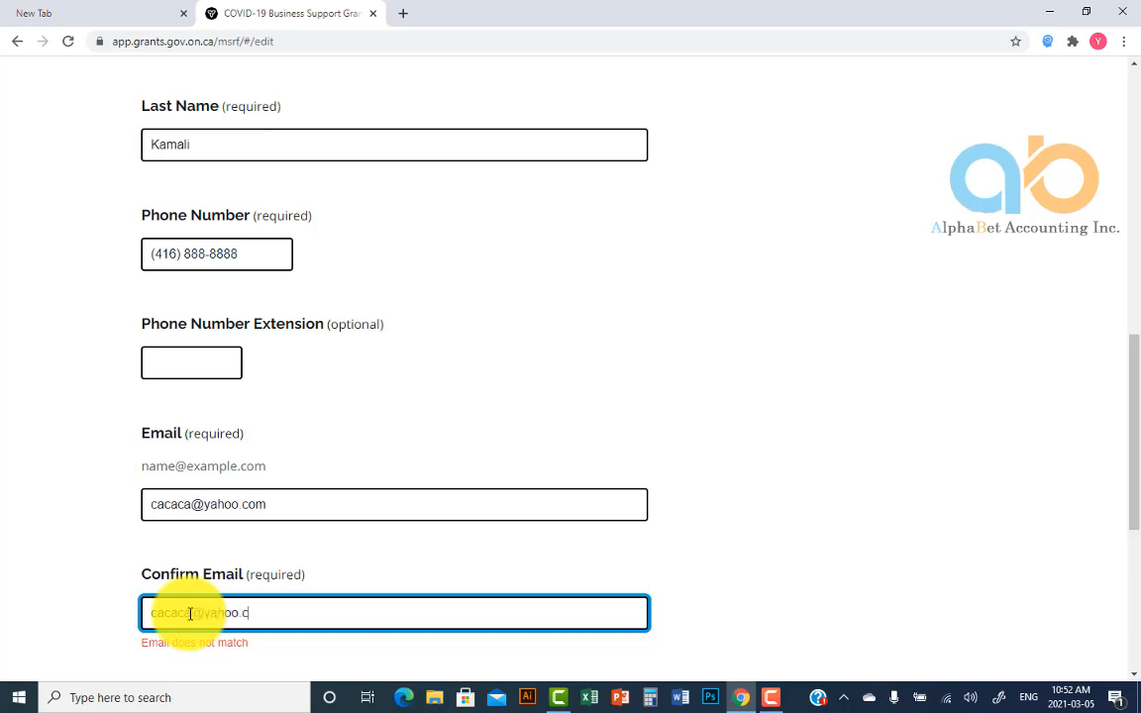
type("m")
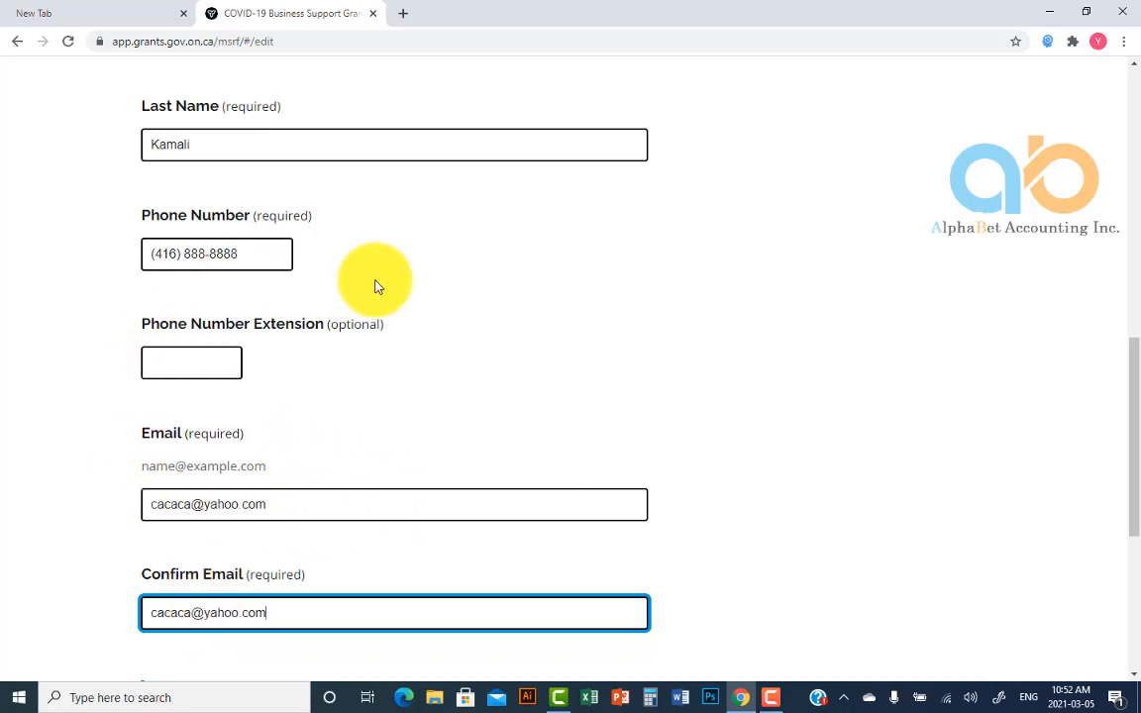
scroll(415, 486, "down", 2)
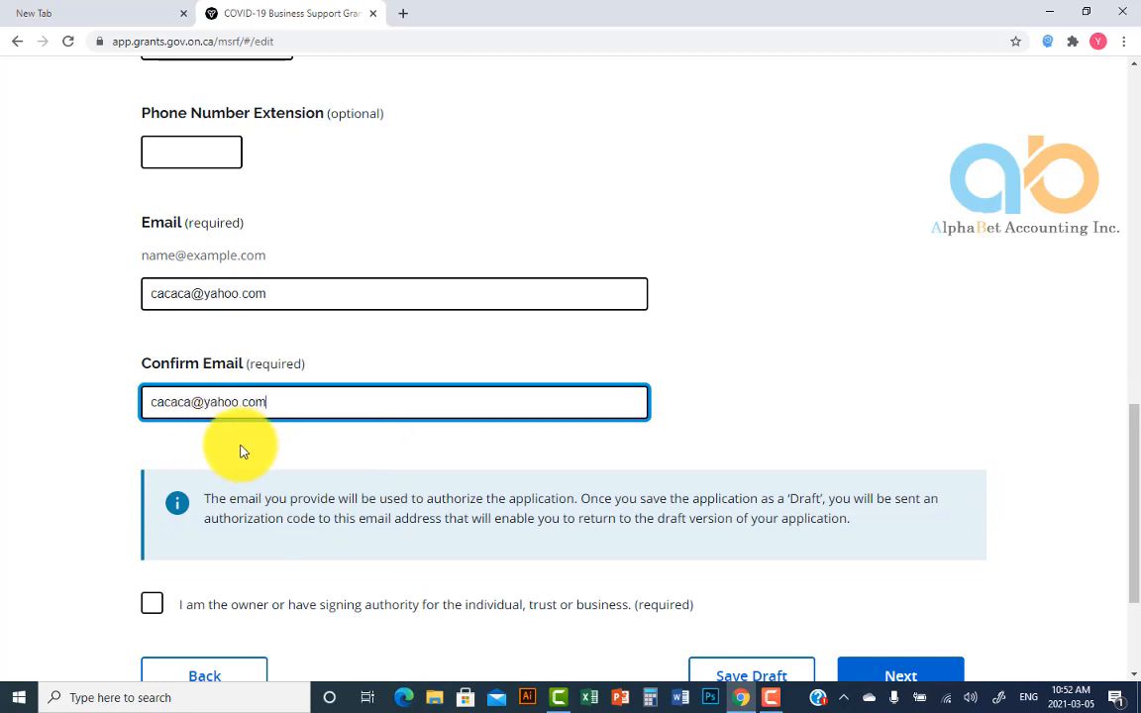
scroll(338, 460, "down", 2)
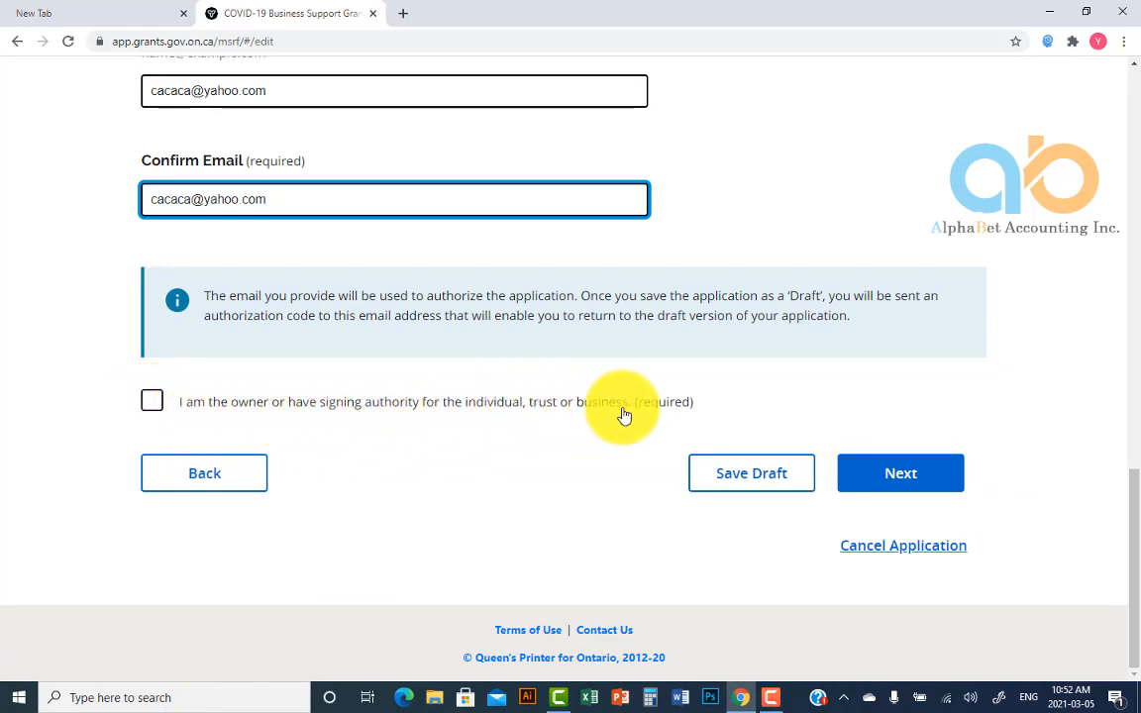
left_click(153, 402)
left_click(887, 482)
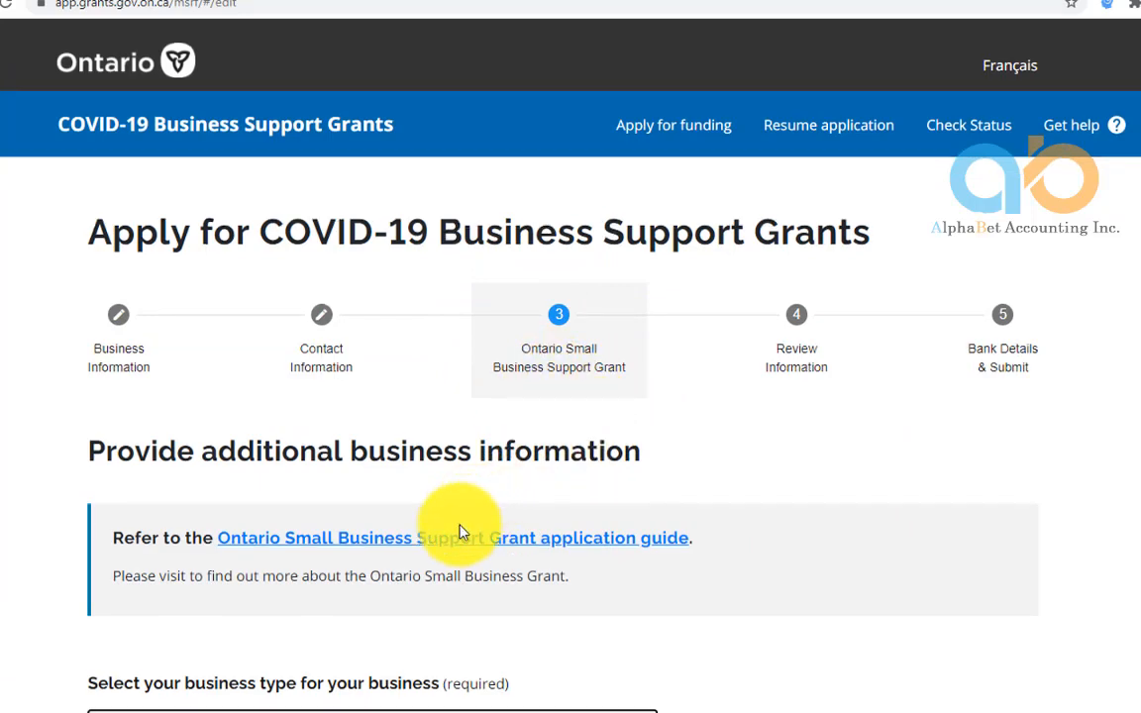
Choose 'In person teaching and instruction' from the business type list
scroll(460, 532, "down", 2)
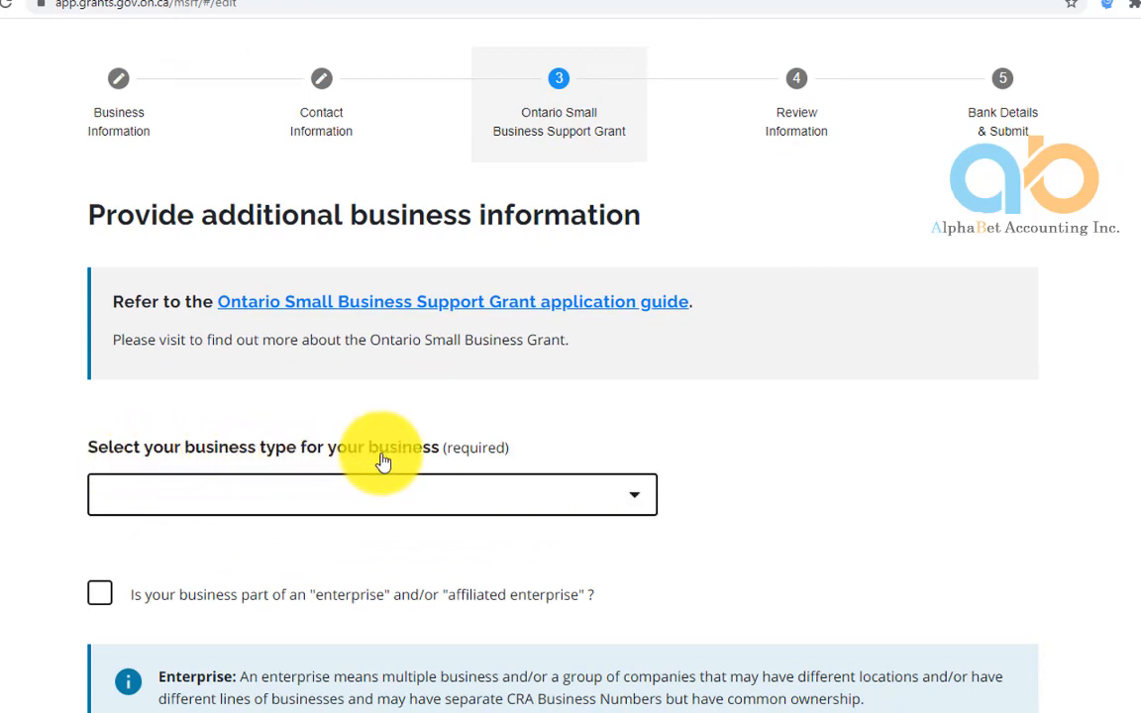
left_click(641, 503)
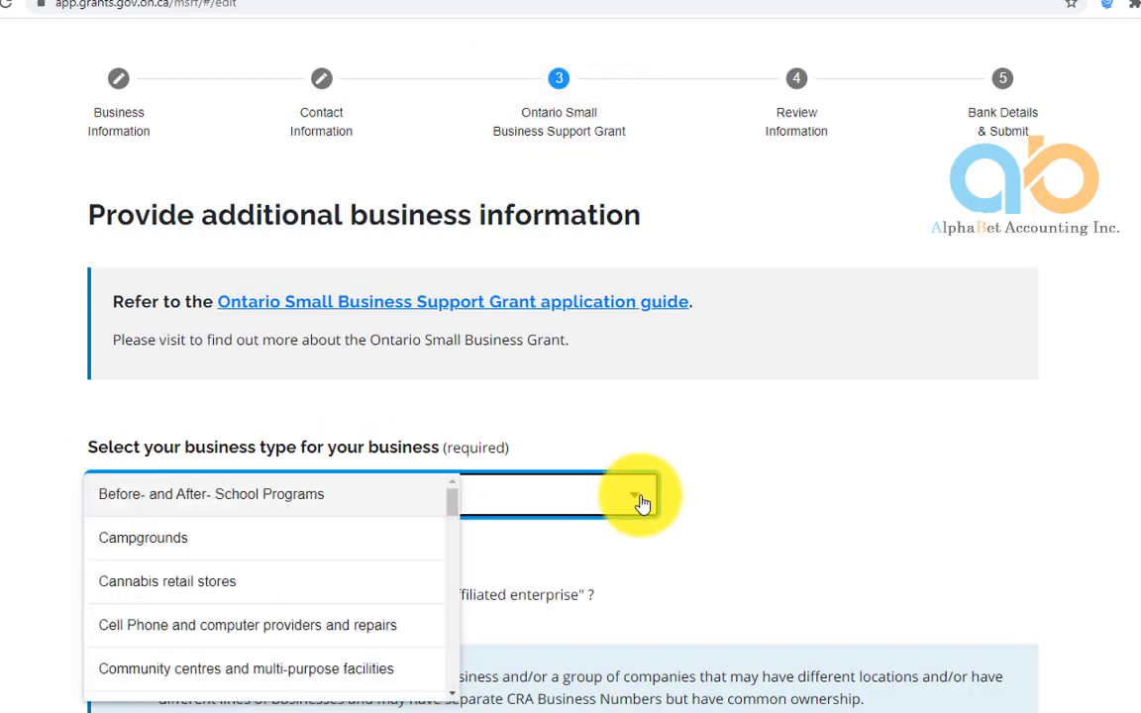
left_click_drag(452, 509, 457, 561)
left_click(275, 621)
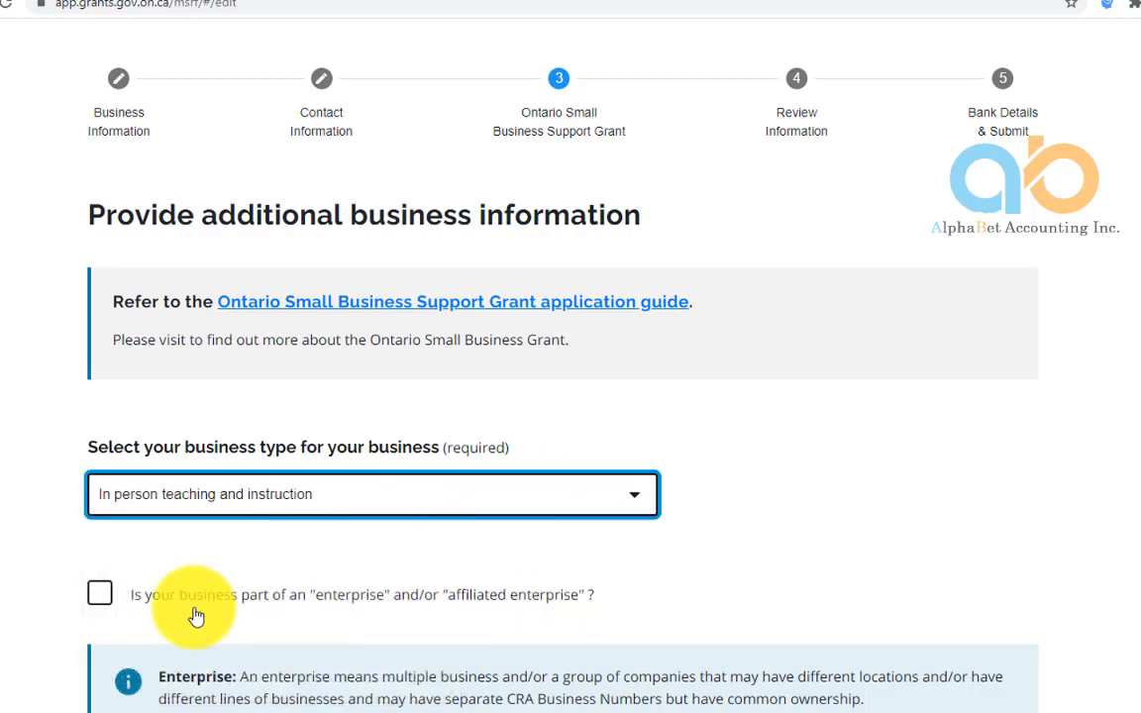
scroll(198, 599, "down", 3)
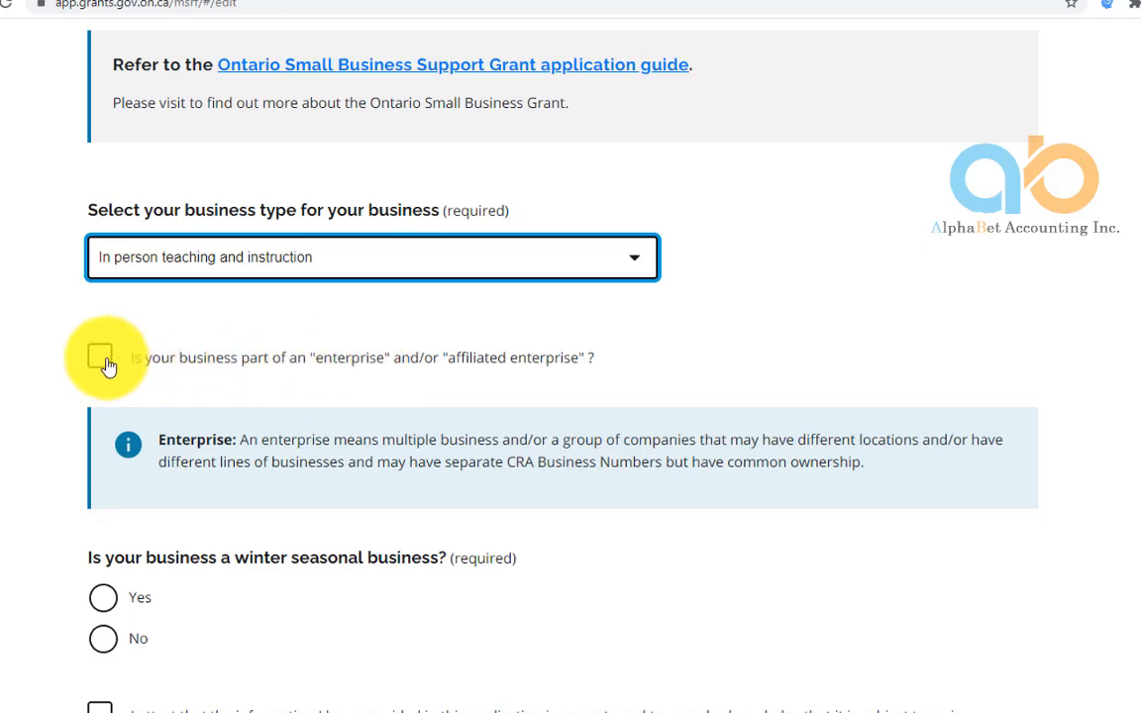
Mark the business as not winter seasonal and as operating under its current structure in April 2019
scroll(158, 407, "down", 4)
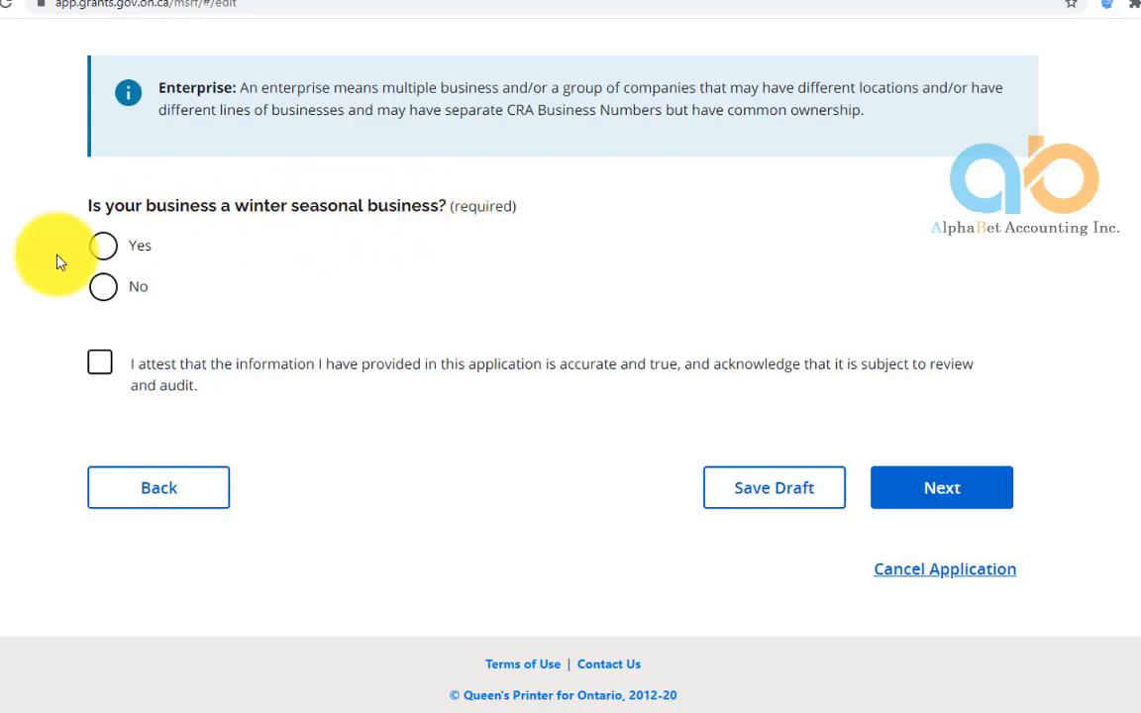
left_click(104, 288)
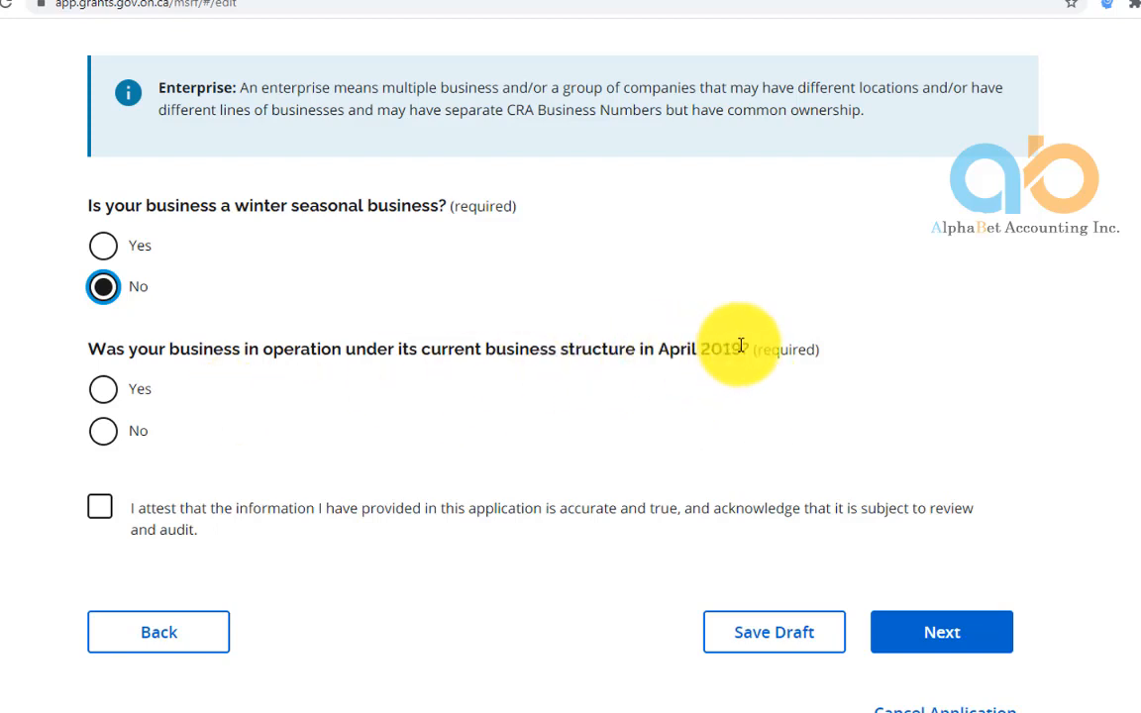
left_click(104, 391)
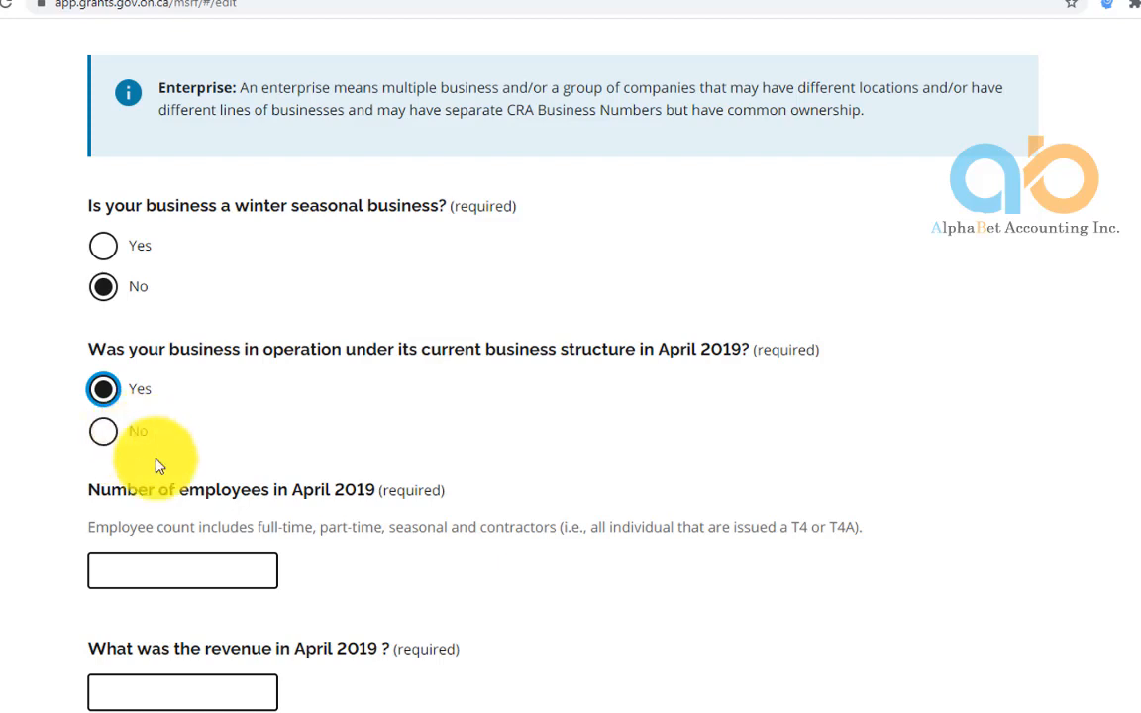
scroll(295, 448, "down", 2)
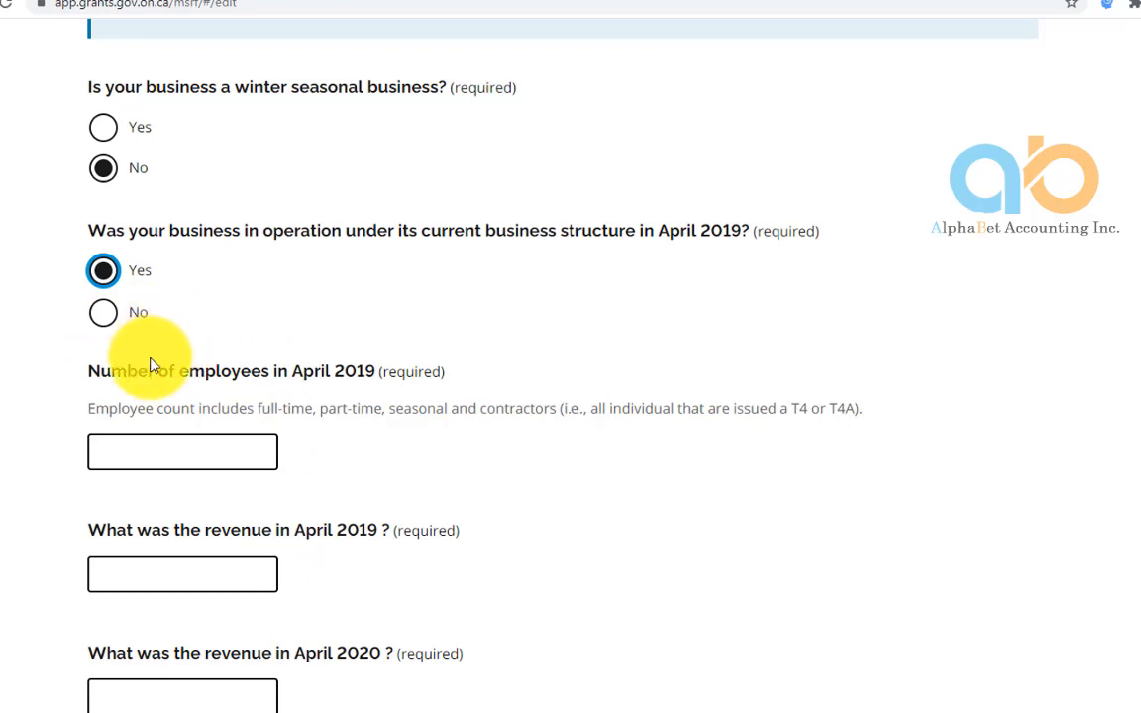
Enter 1 employee, 5000 April 2019 revenue and 1000 April 2020 revenue
left_click(99, 272)
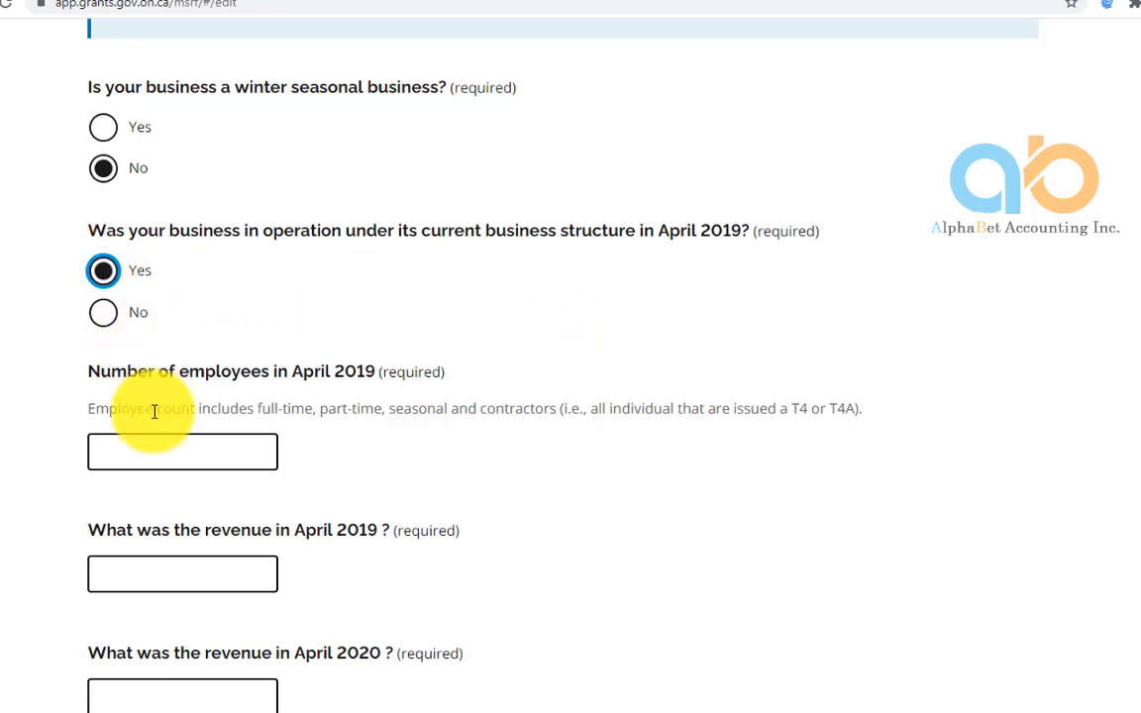
left_click(155, 454)
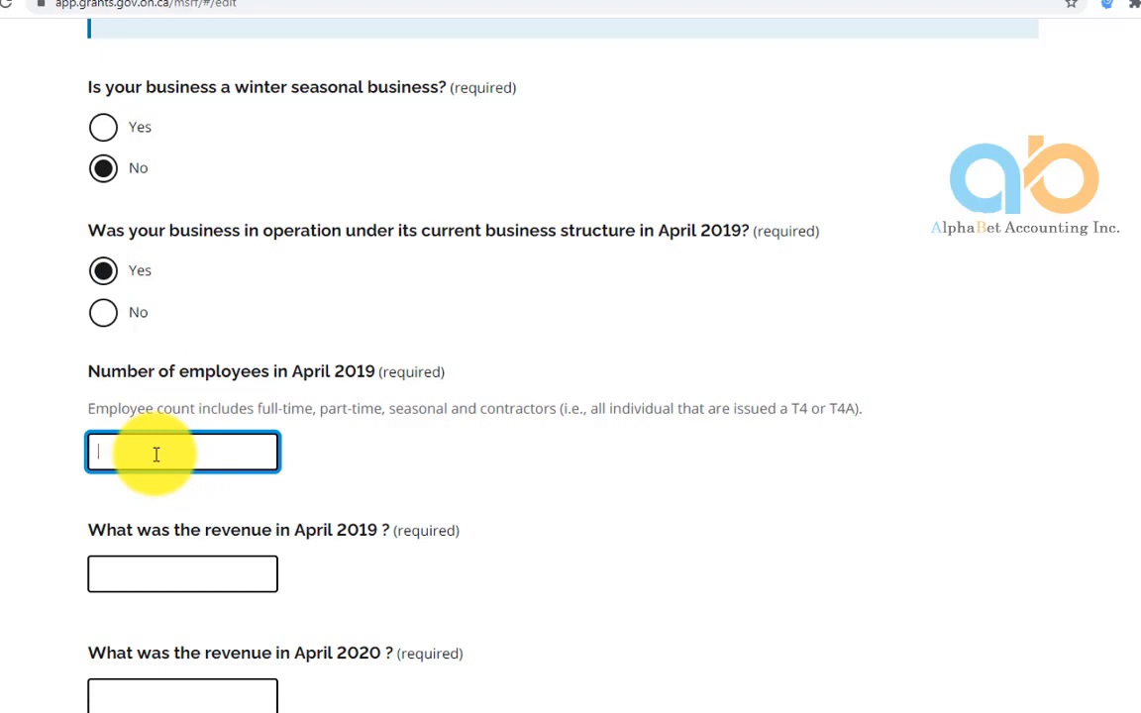
left_click(157, 578)
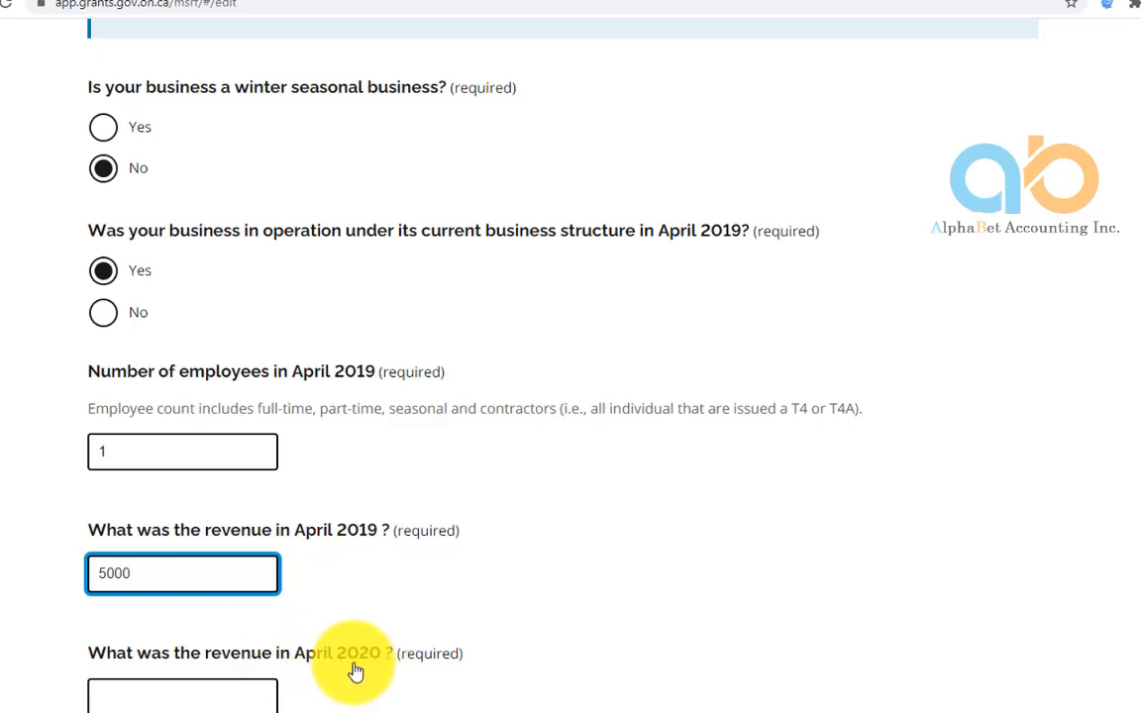
left_click(127, 700)
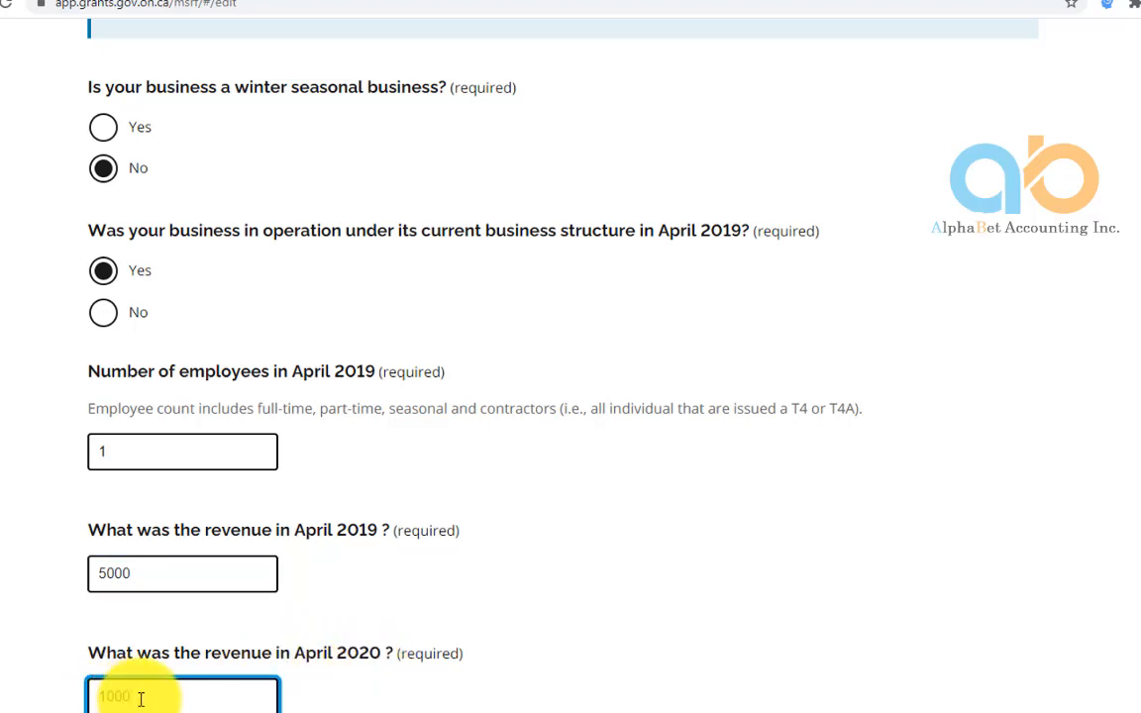
type("1000")
scroll(276, 649, "down", 1)
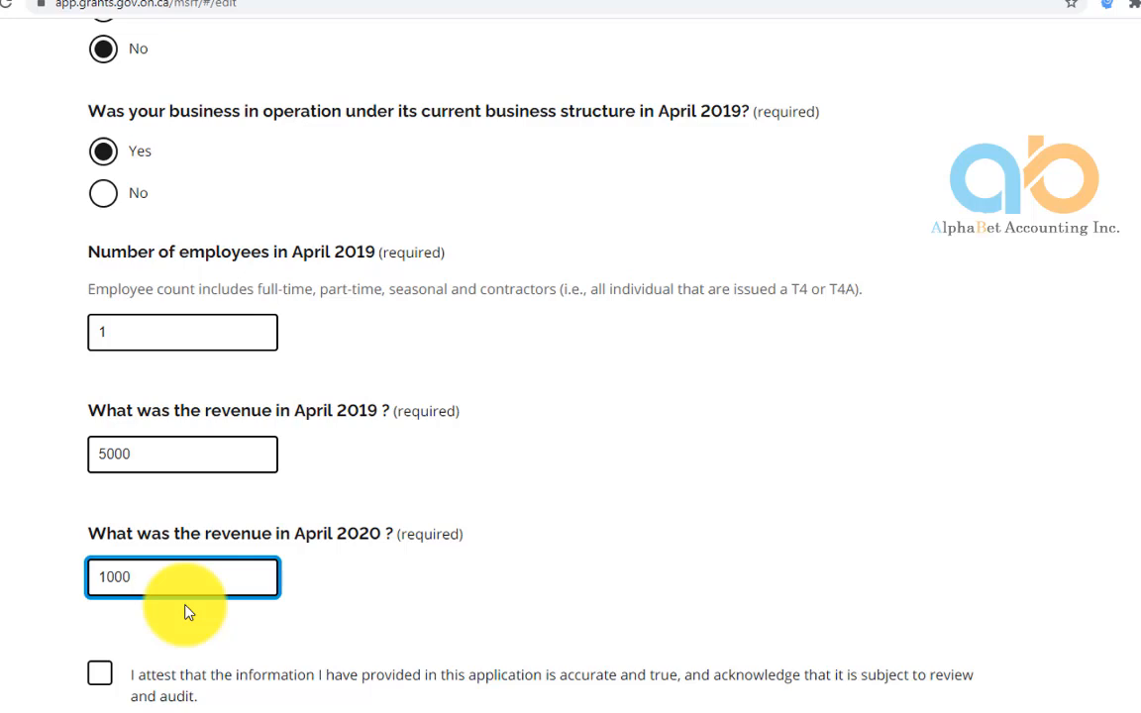
Attest the application is accurate, agree to the grant terms, and proceed to review
scroll(188, 611, "down", 3)
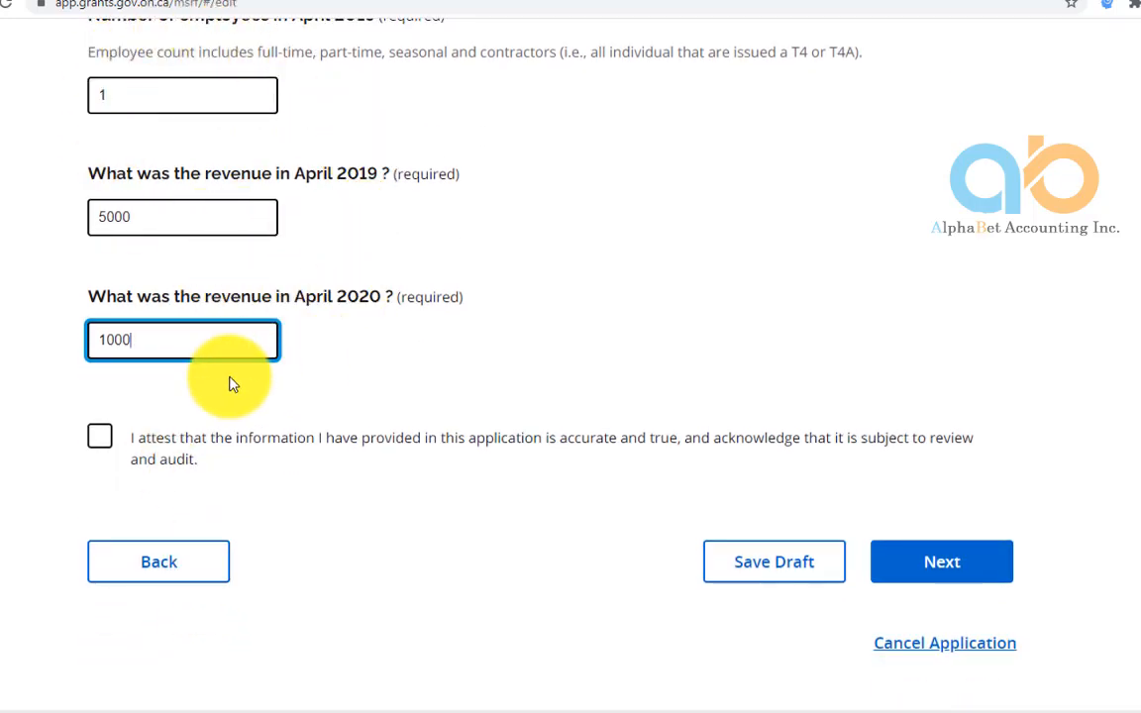
left_click(101, 437)
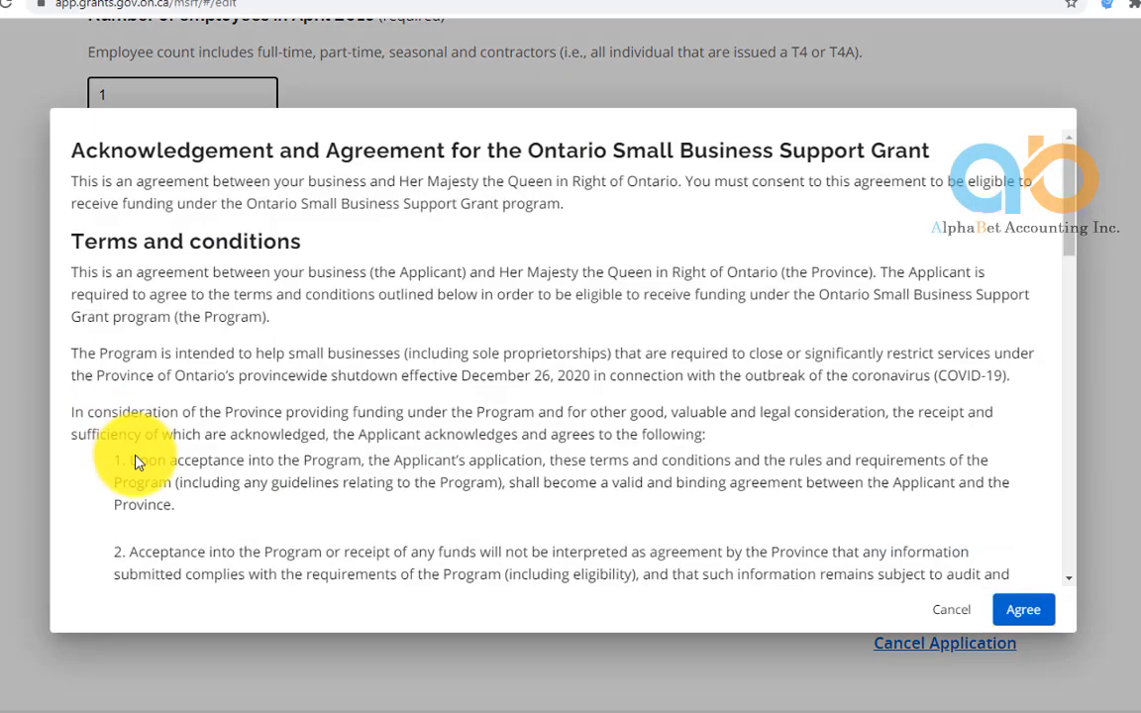
left_click(1026, 611)
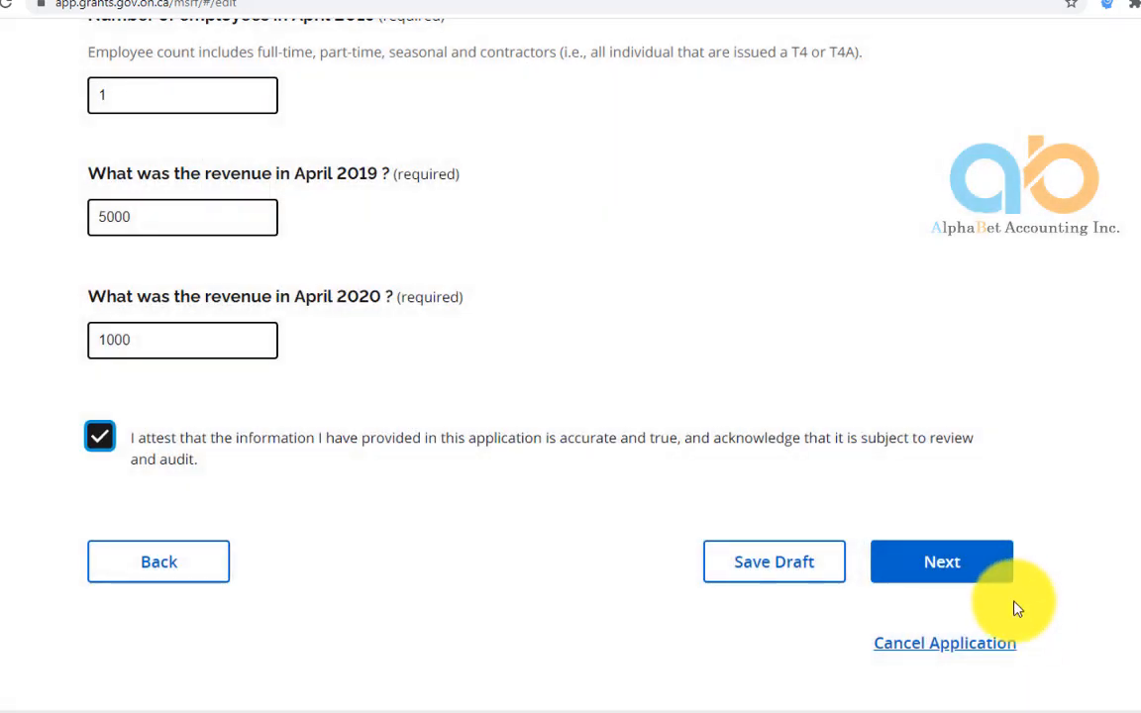
left_click(937, 571)
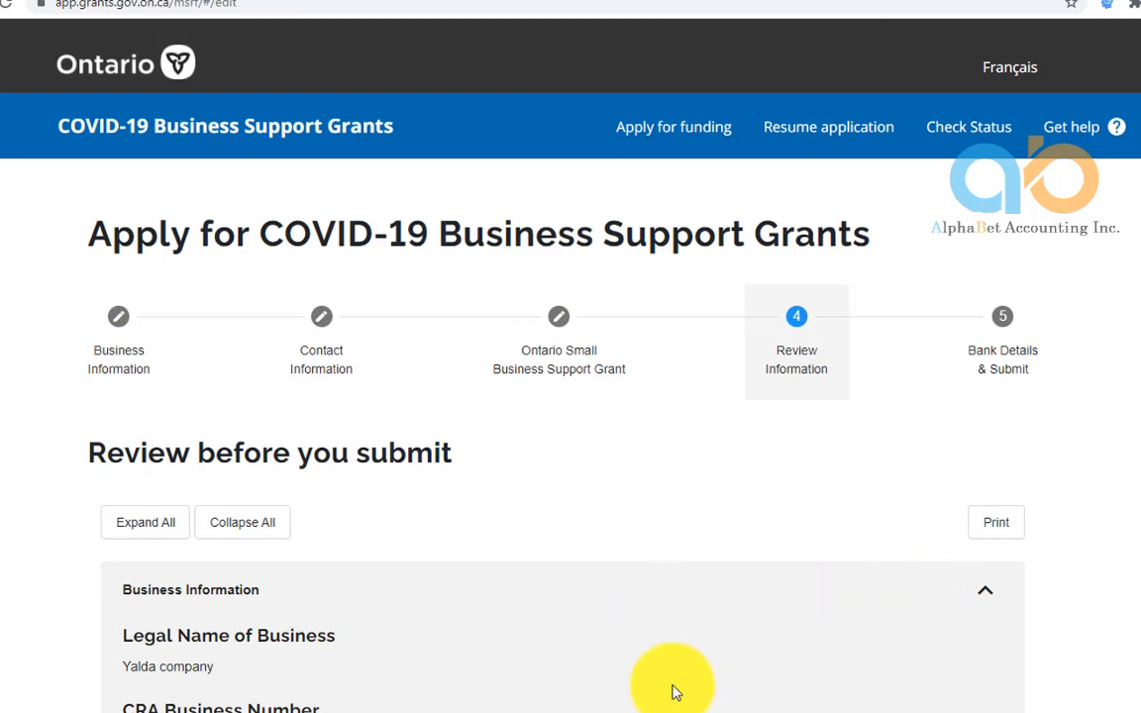
Scroll through the application summary, then advance to the Bank Details & Submit step
scroll(368, 658, "down", 2)
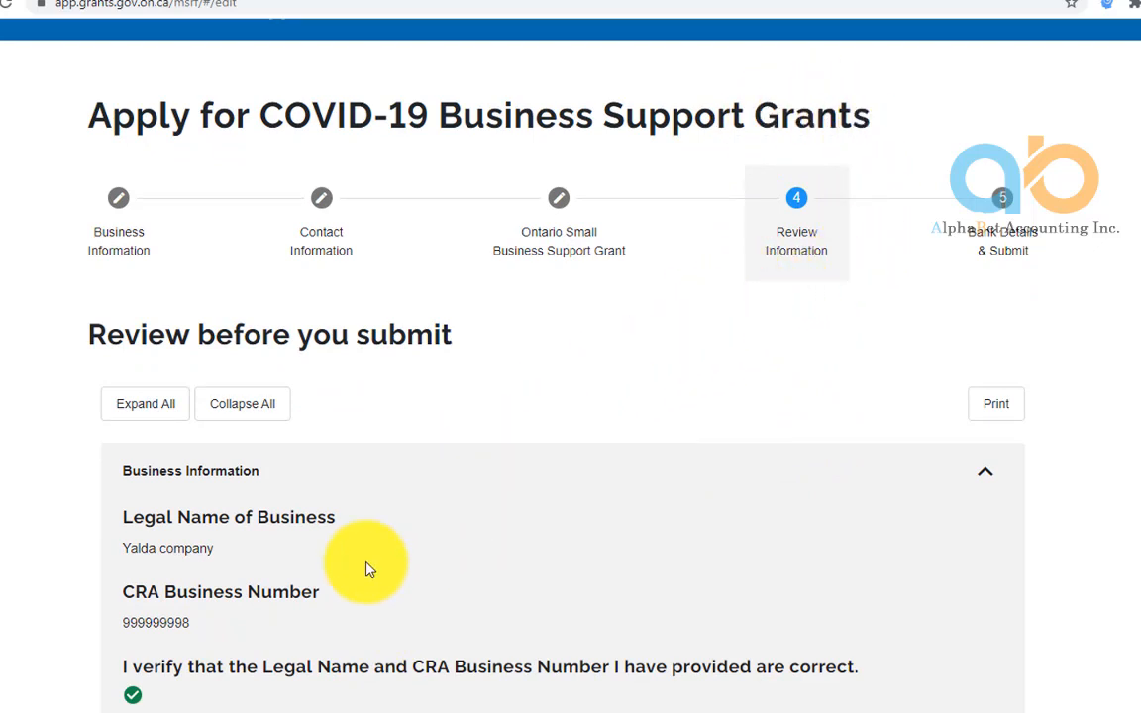
scroll(336, 584, "down", 3)
scroll(292, 594, "down", 3)
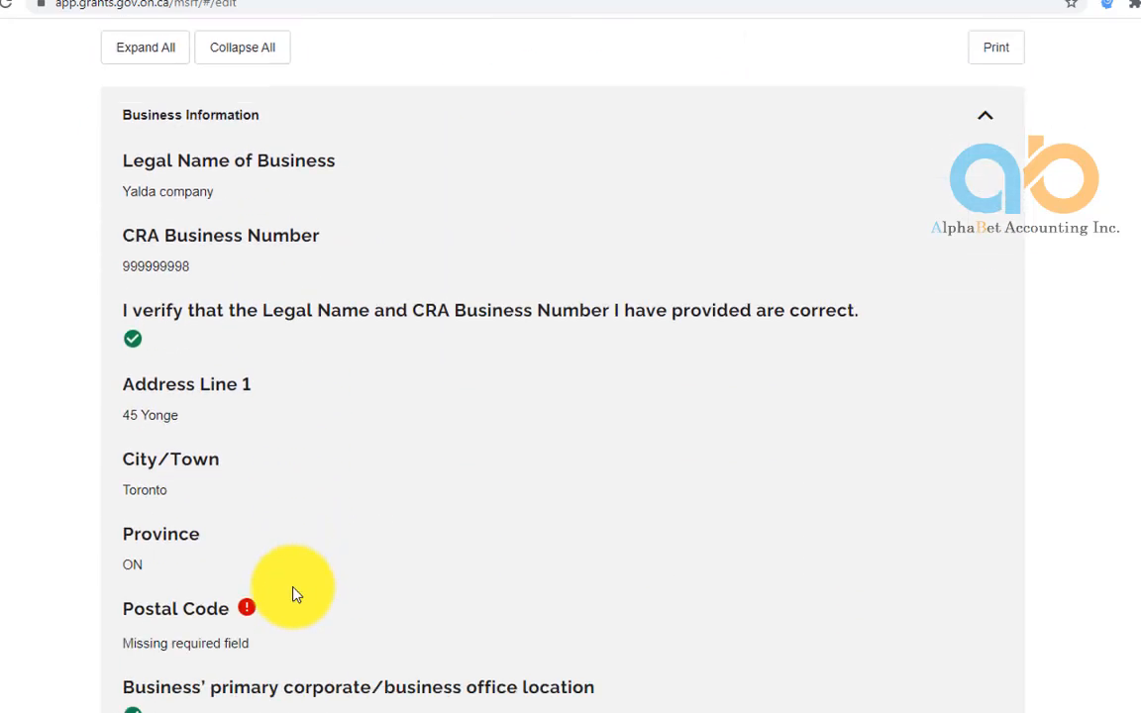
scroll(292, 594, "down", 3)
scroll(292, 594, "down", 3)
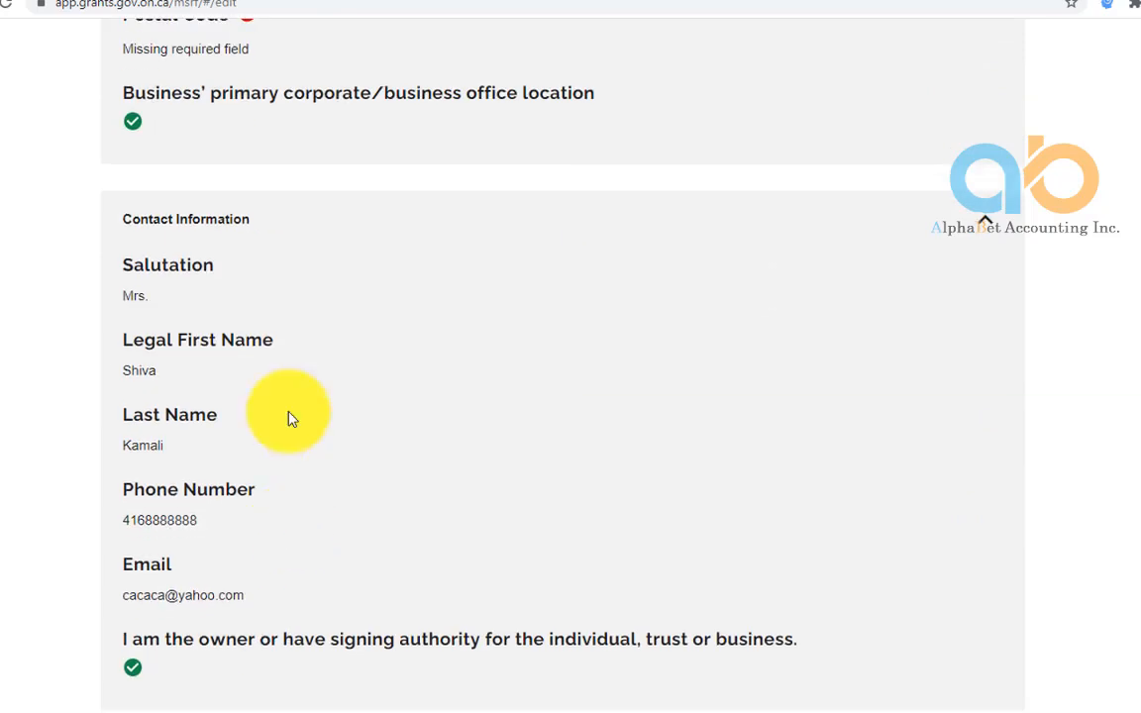
scroll(287, 420, "up", 3)
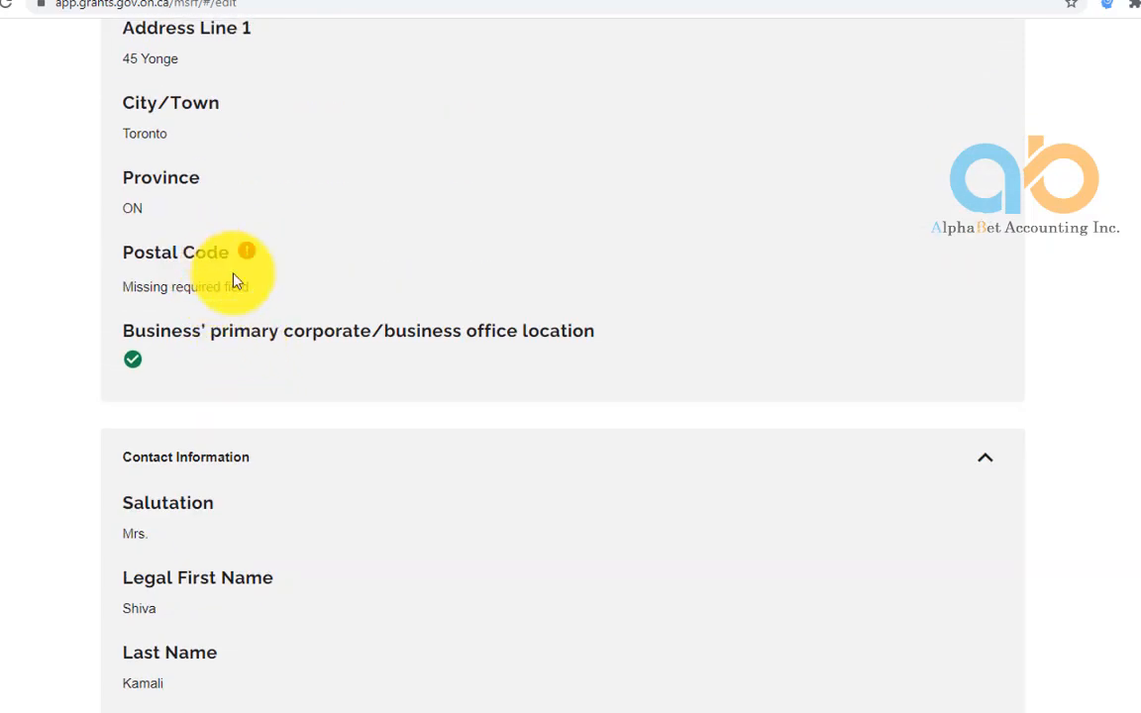
scroll(334, 604, "down", 6)
scroll(332, 612, "down", 7)
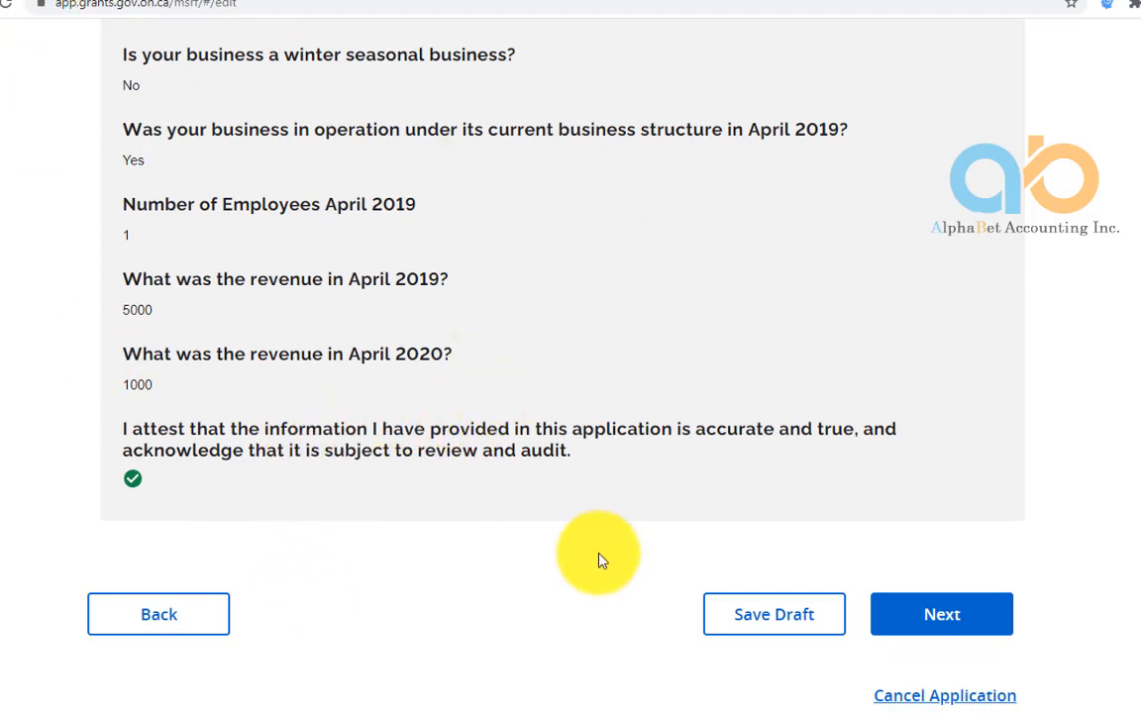
left_click(939, 622)
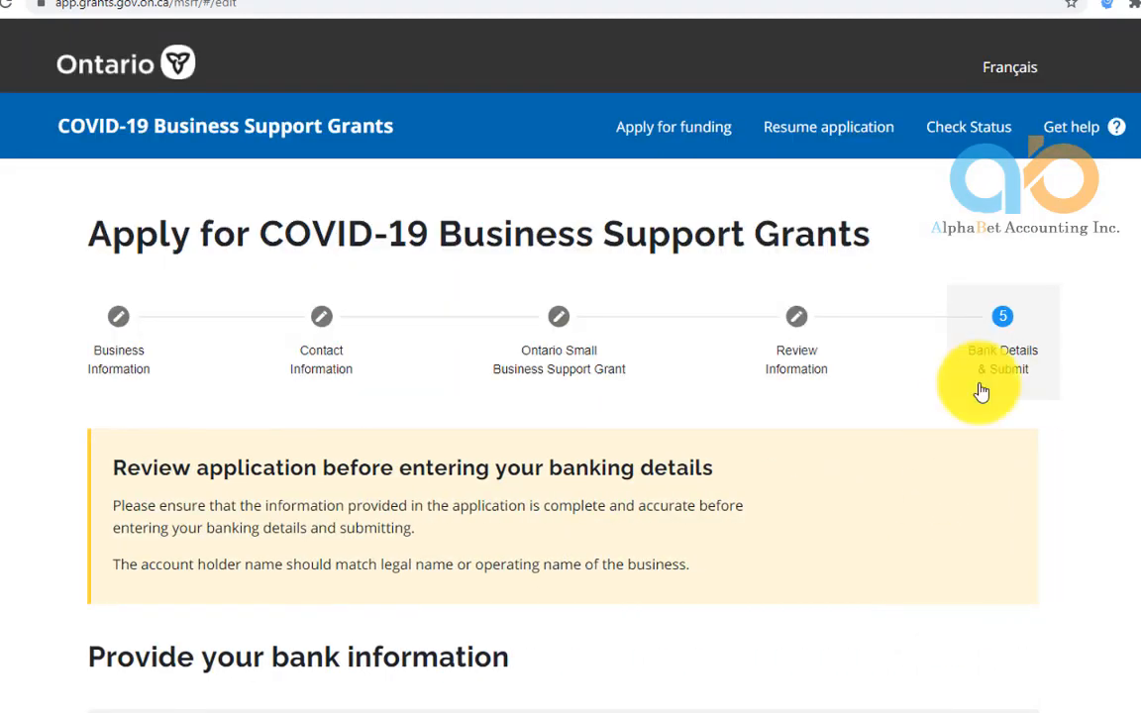
Enter the account holder's name and the branch/transit number
scroll(566, 532, "down", 4)
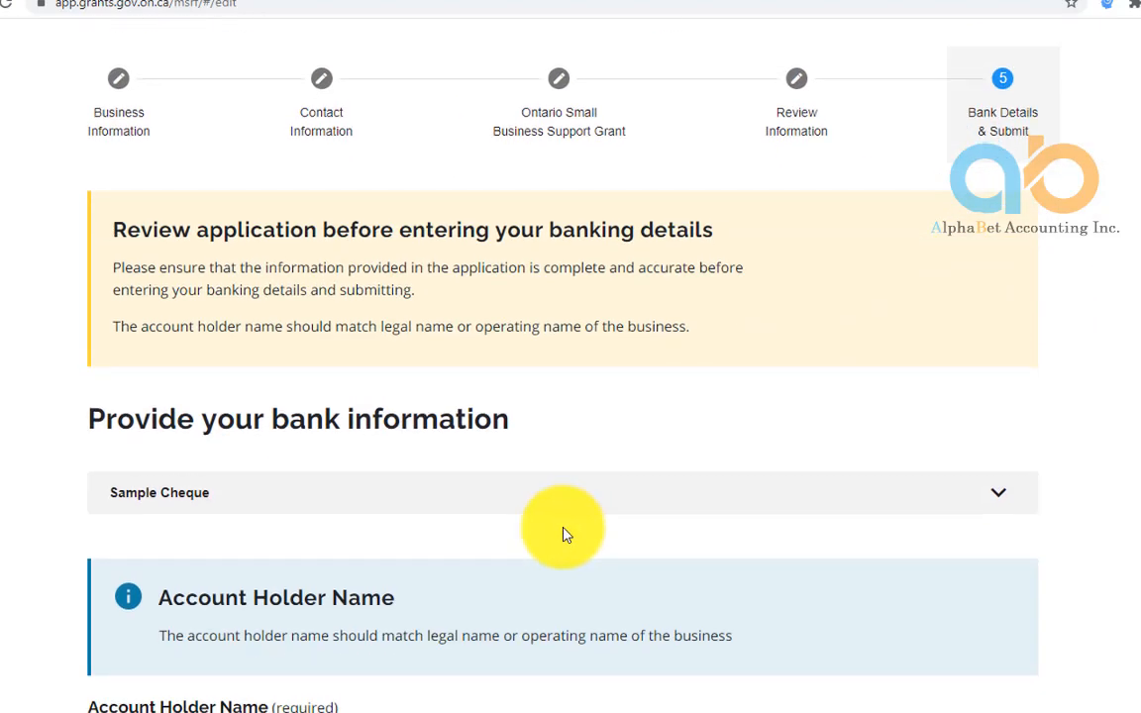
scroll(318, 555, "down", 6)
scroll(251, 446, "down", 3)
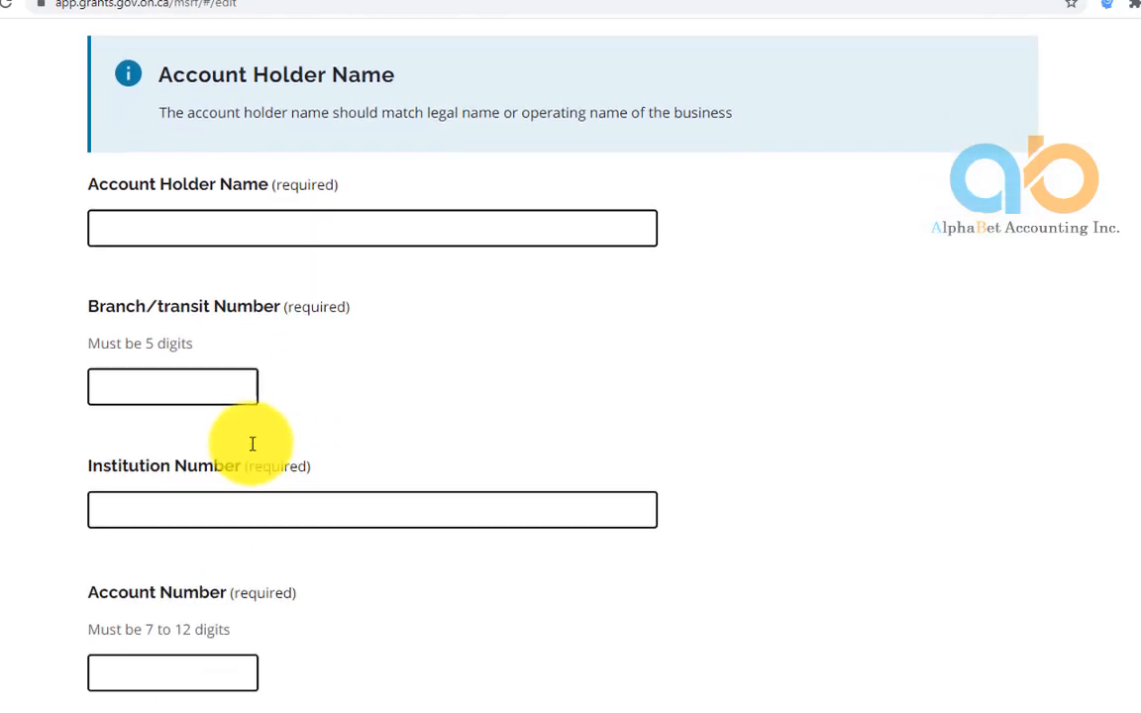
scroll(204, 361, "up", 3)
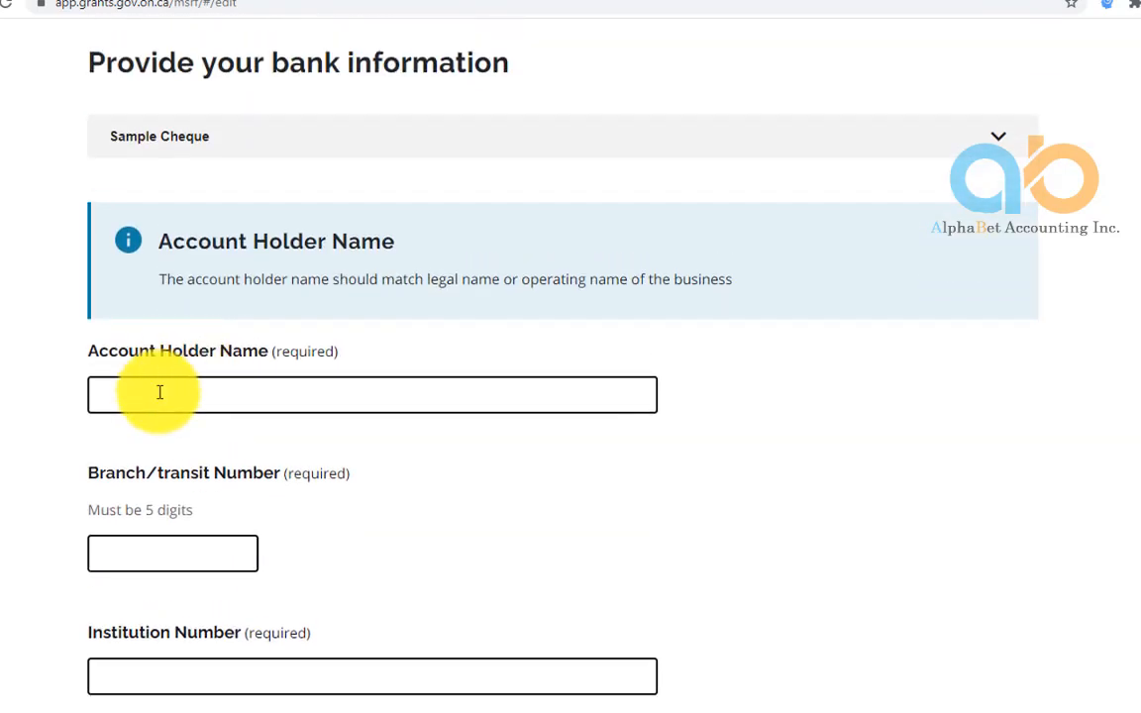
left_click(158, 392)
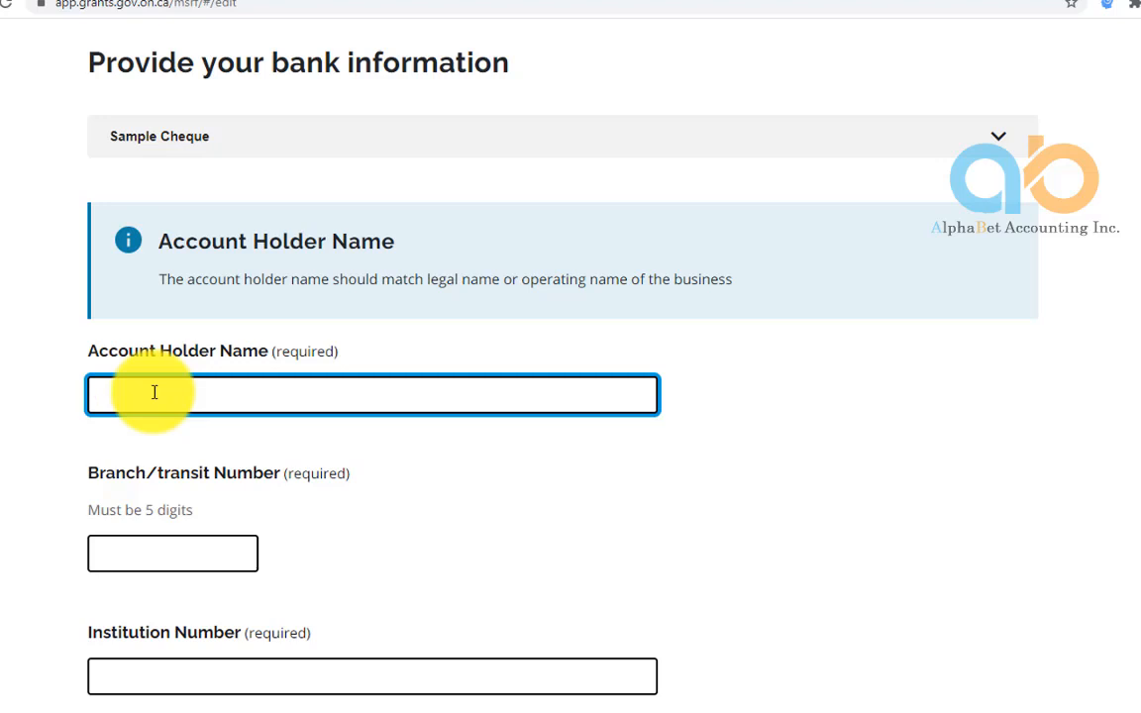
type("Yalda")
type("con")
type("pany")
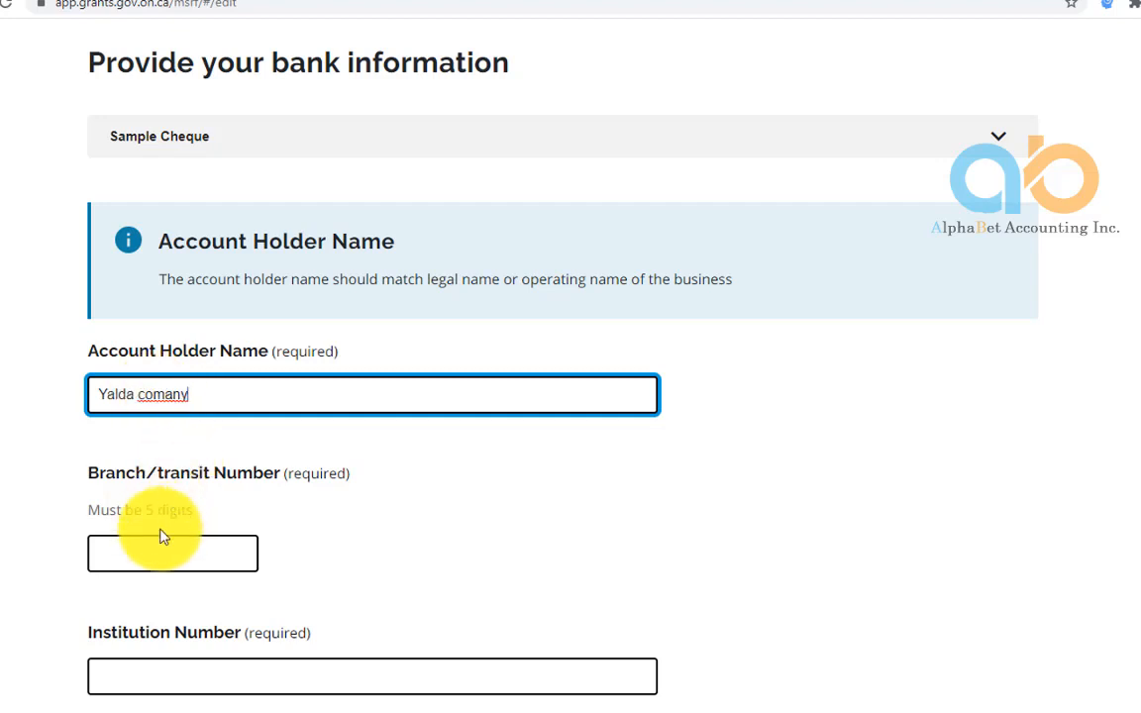
left_click(138, 553)
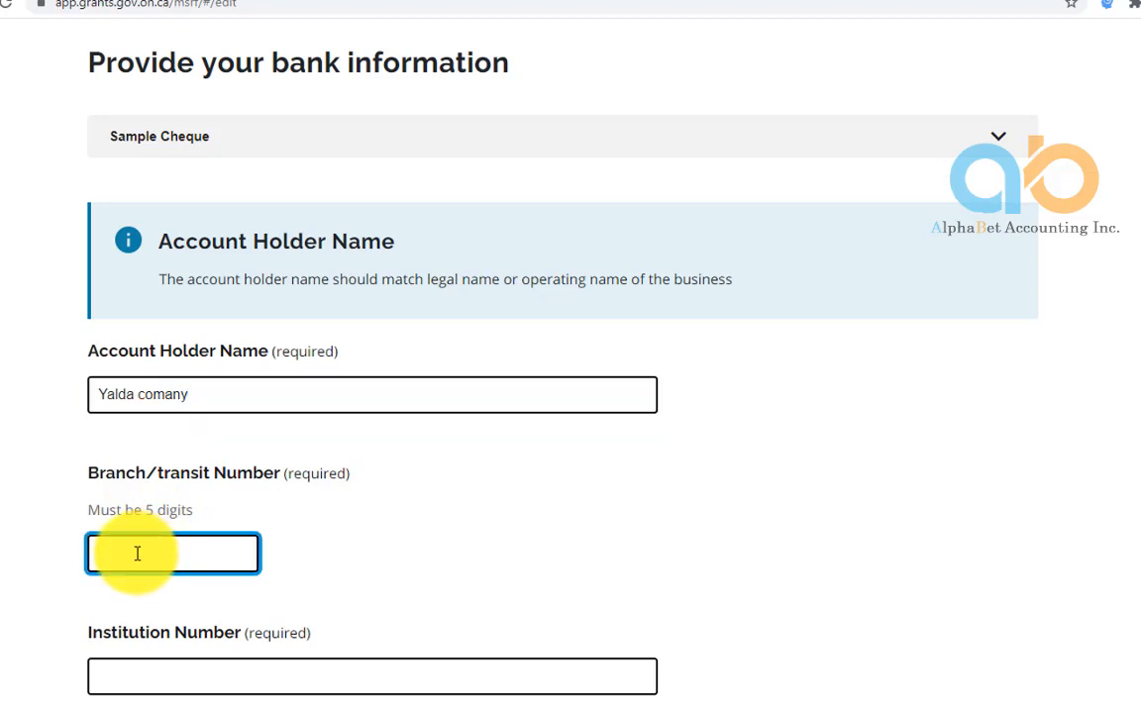
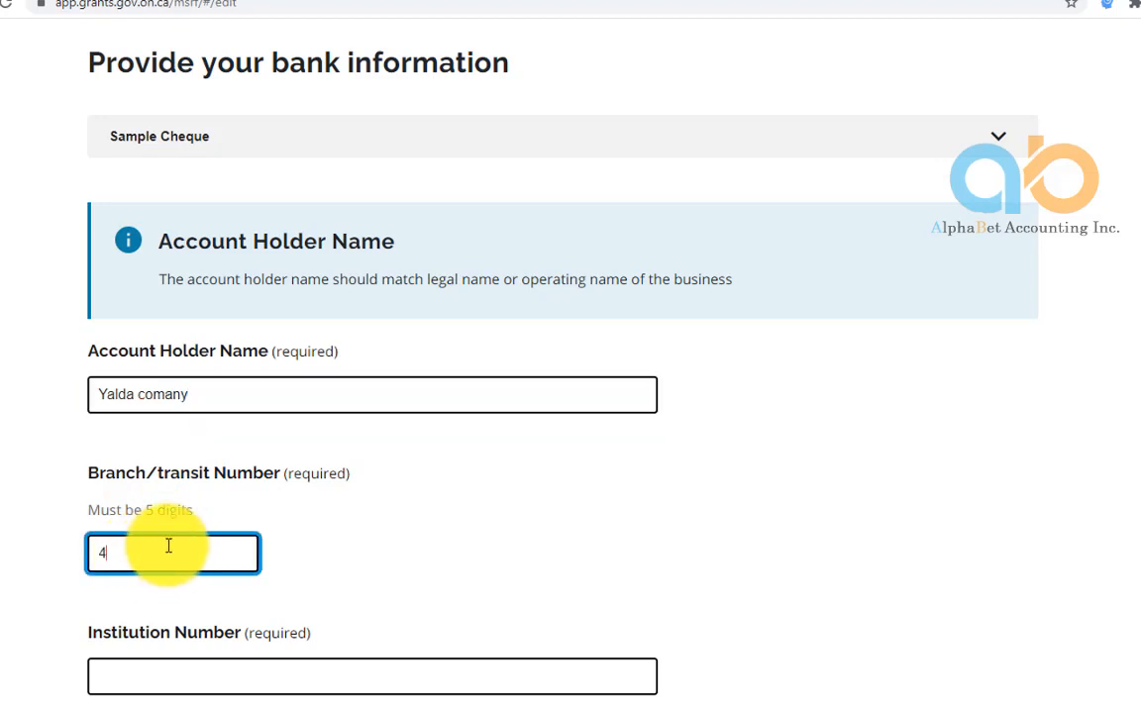
Choose institution 001 - BANK OF MONTREAL, enter the account number, and tick the verification box
scroll(173, 644, "down", 2)
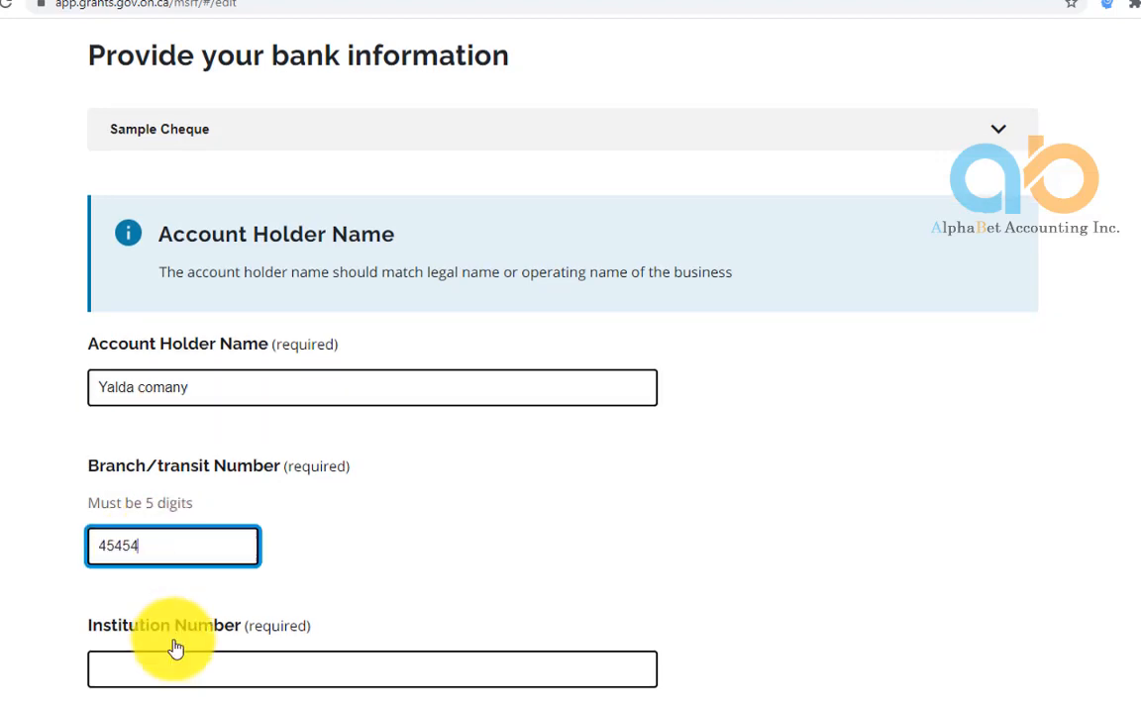
left_click(161, 560)
left_click(160, 560)
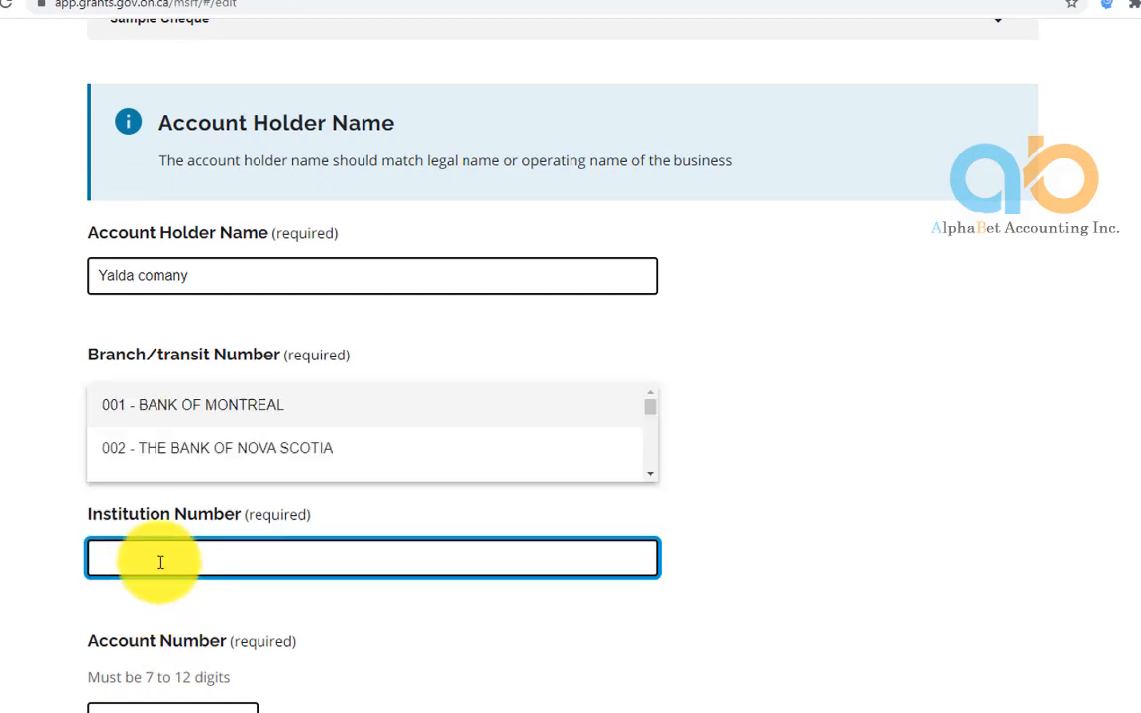
type("001")
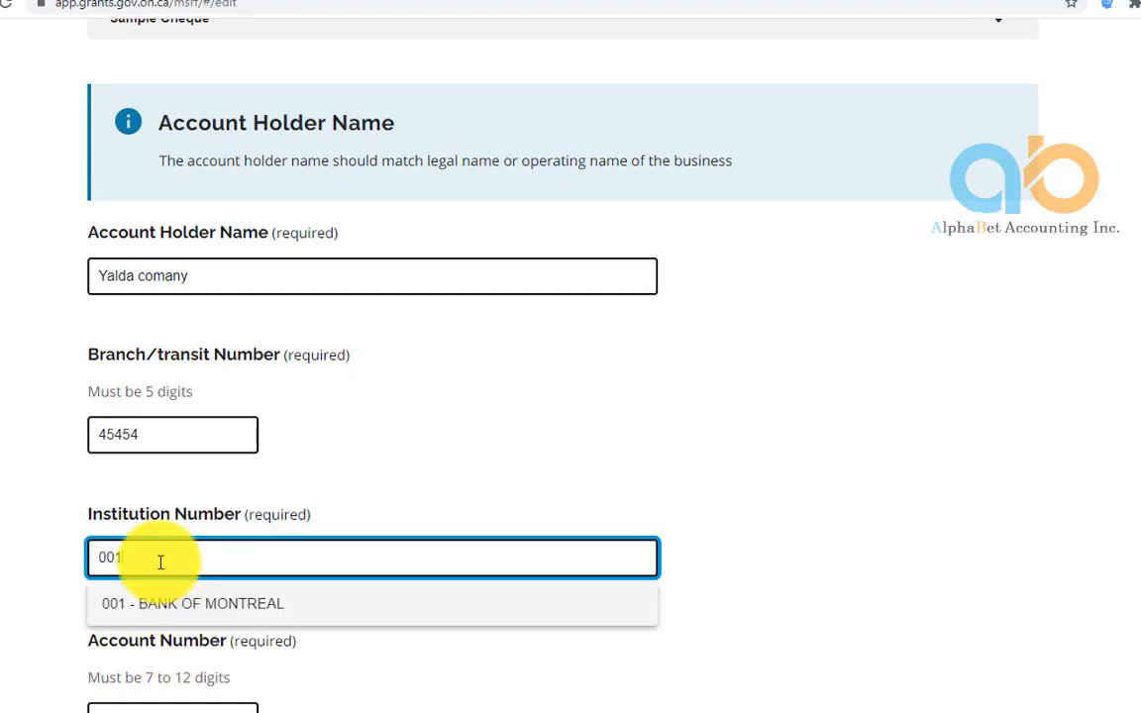
left_click(183, 611)
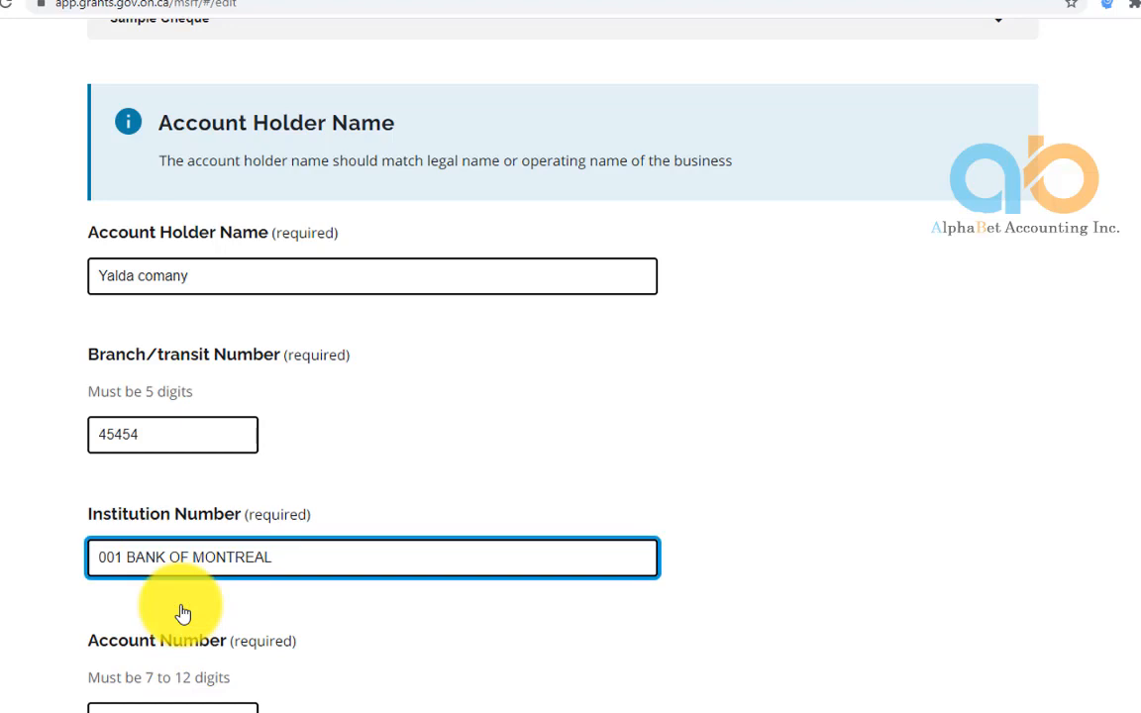
scroll(222, 554, "down", 3)
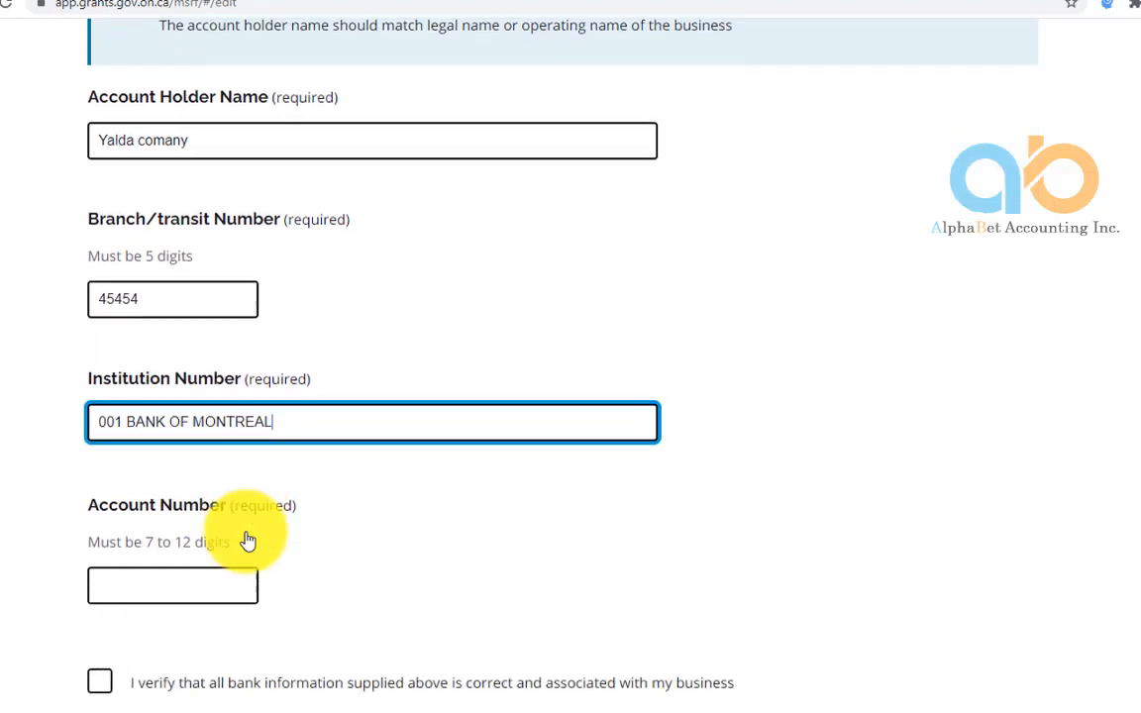
left_click(176, 475)
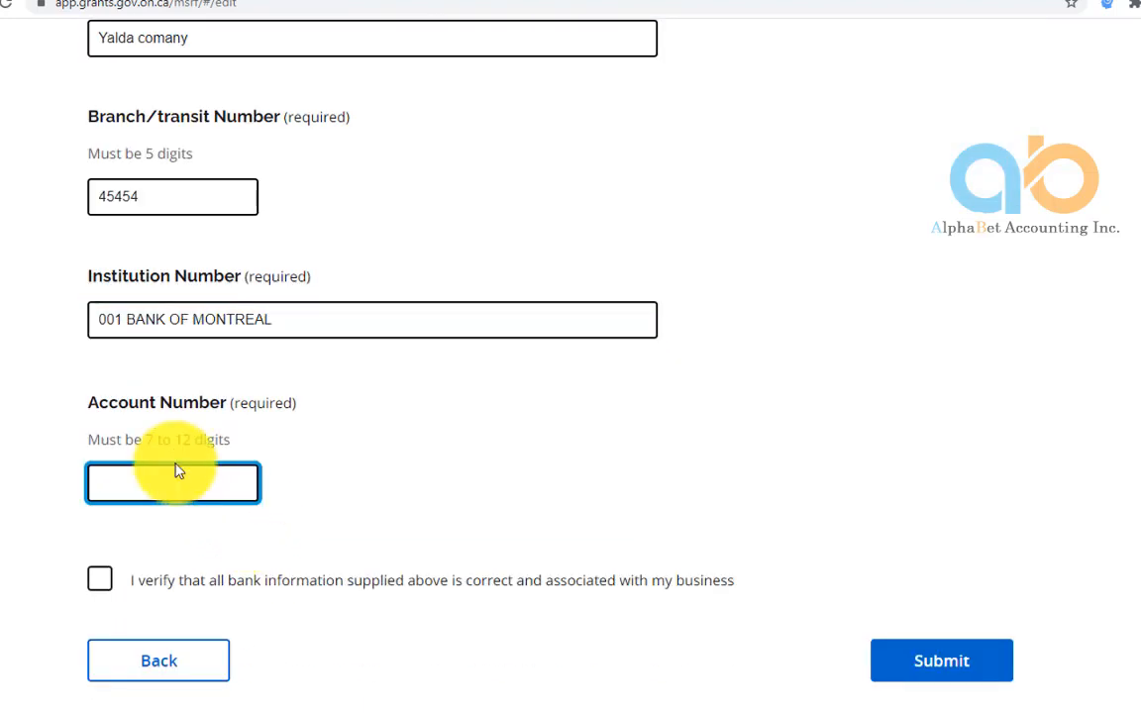
left_click(100, 580)
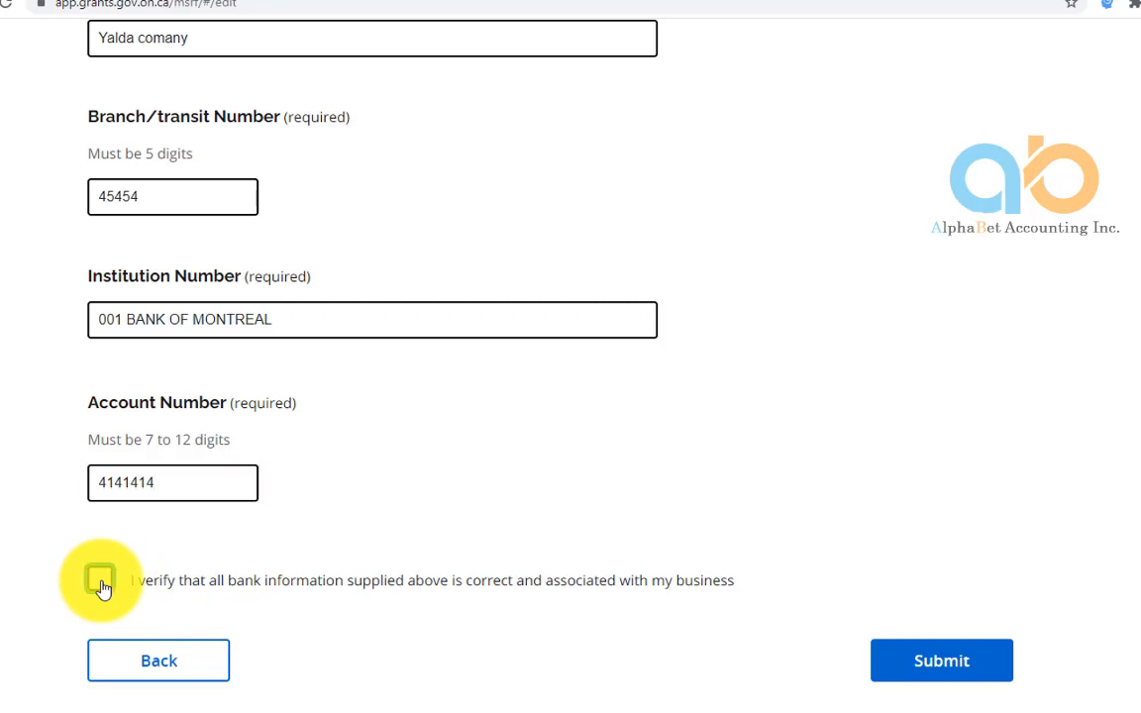